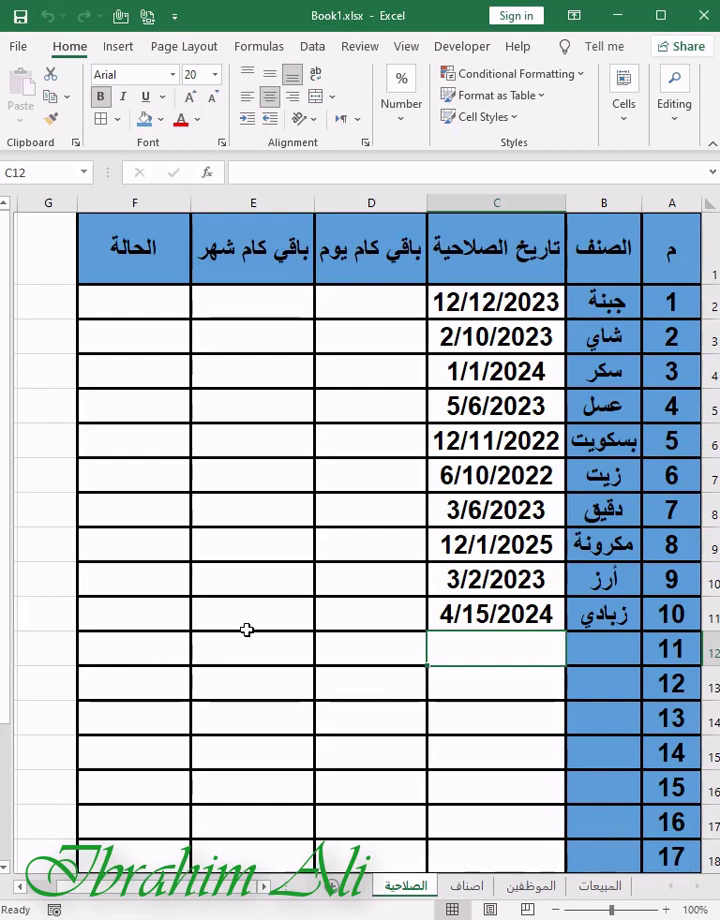
click(383, 307)
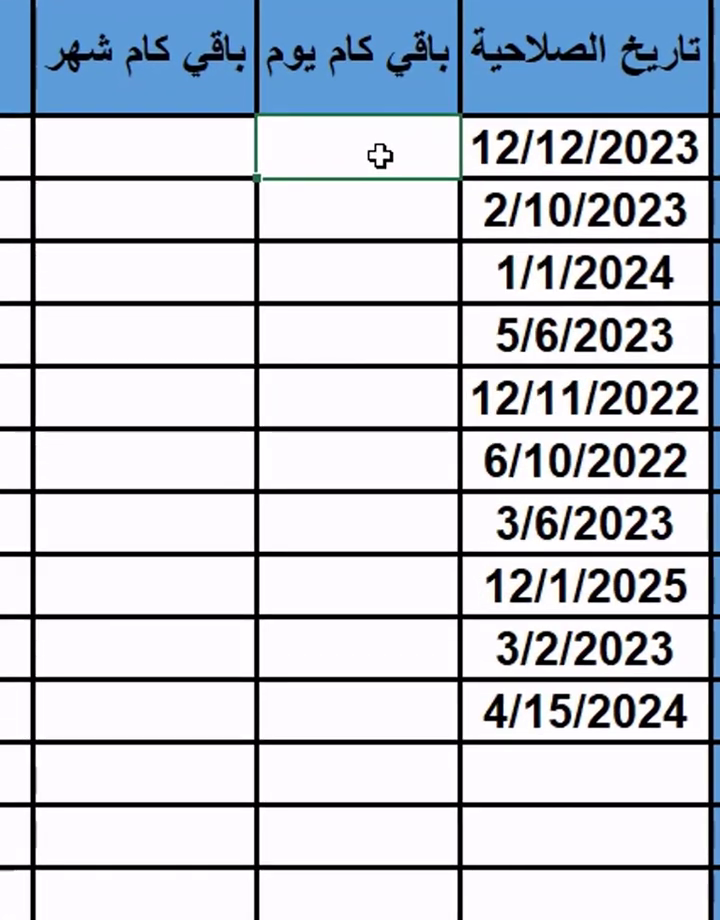
text(=)
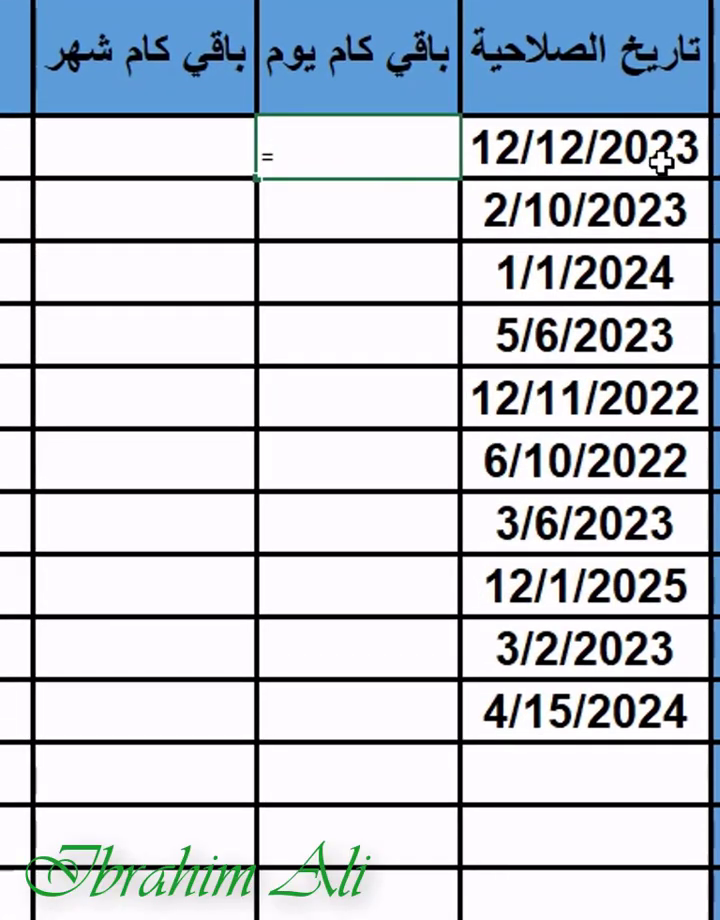
click(625, 148)
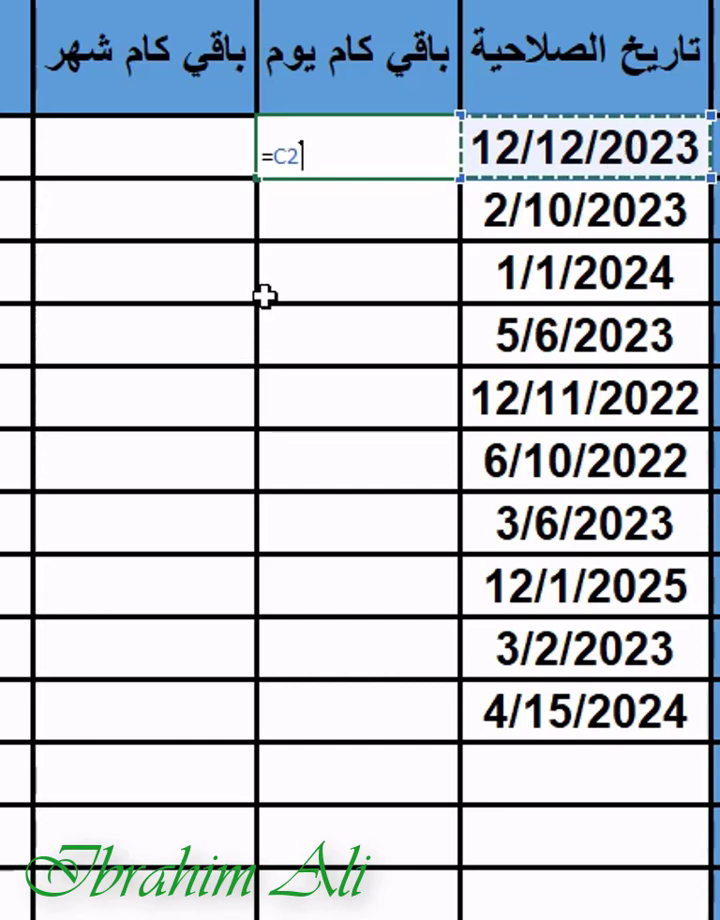
text(-)
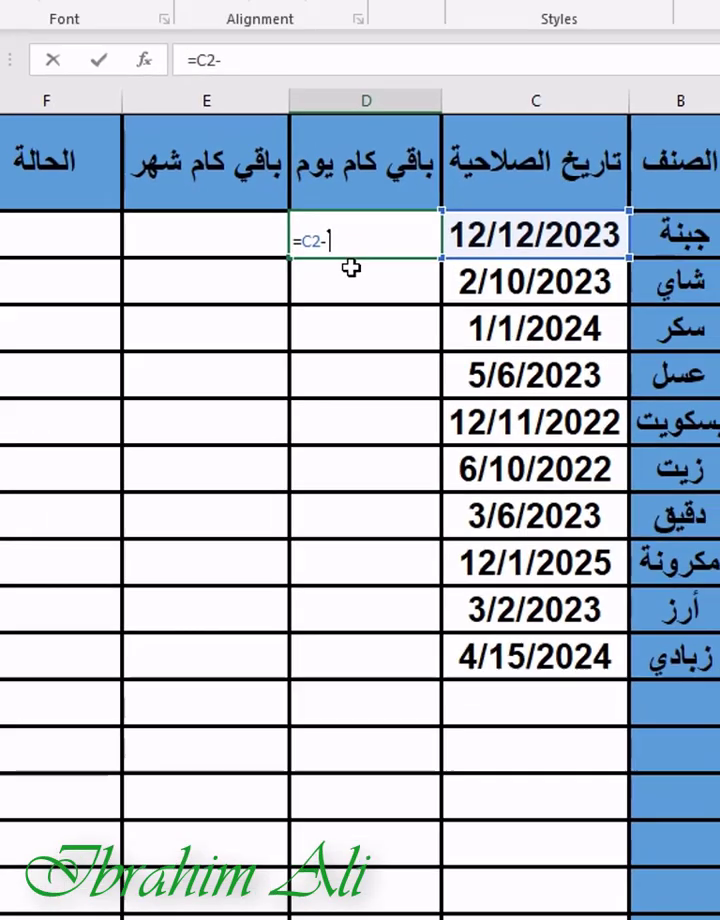
click(48, 248)
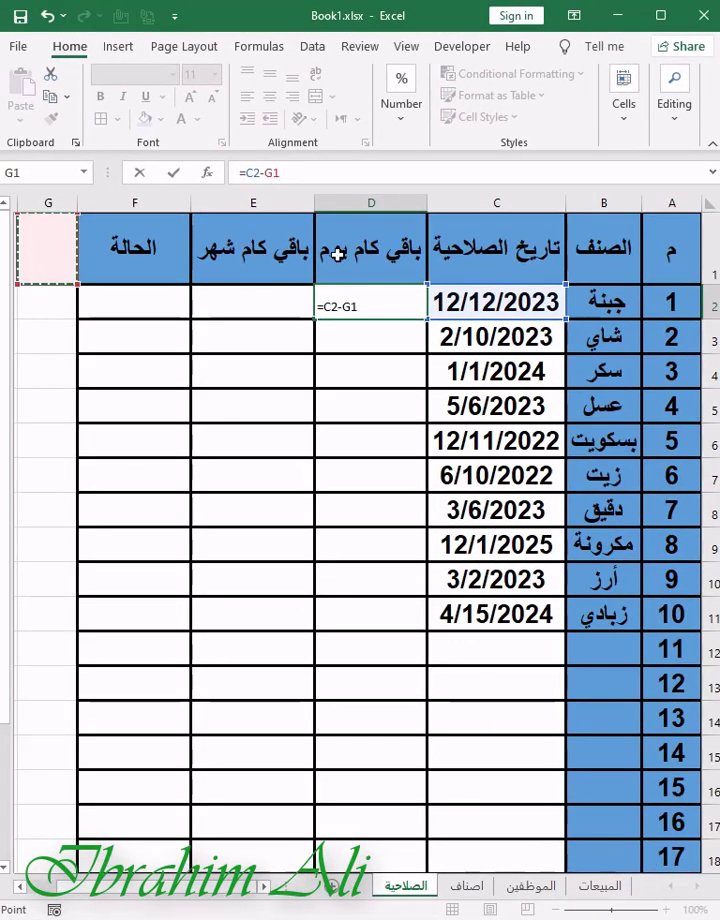
key(BackSpace)
key(BackSpace)
key(BackSpace)
key(BackSpace)
key(BackSpace)
key(BackSpace)
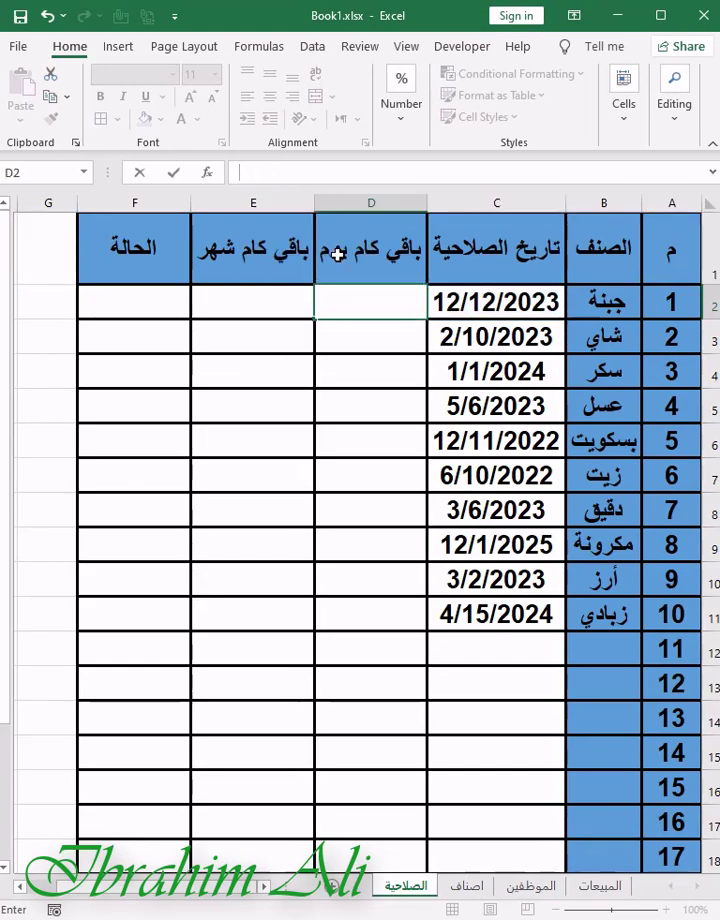
Enter =TODAY() in cell G1 to supply the current date
click(64, 246)
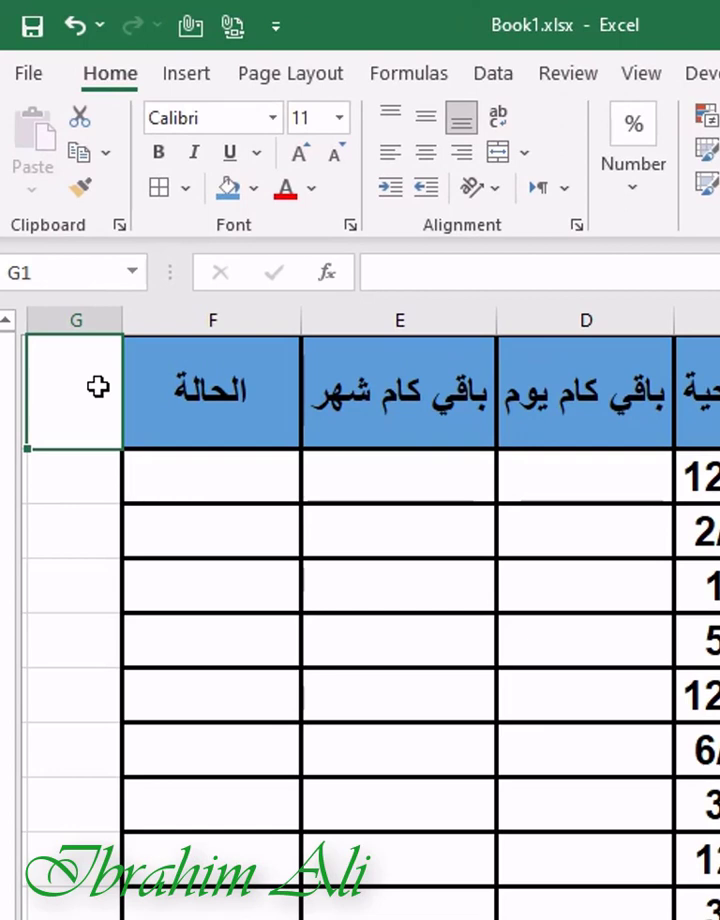
text(=)
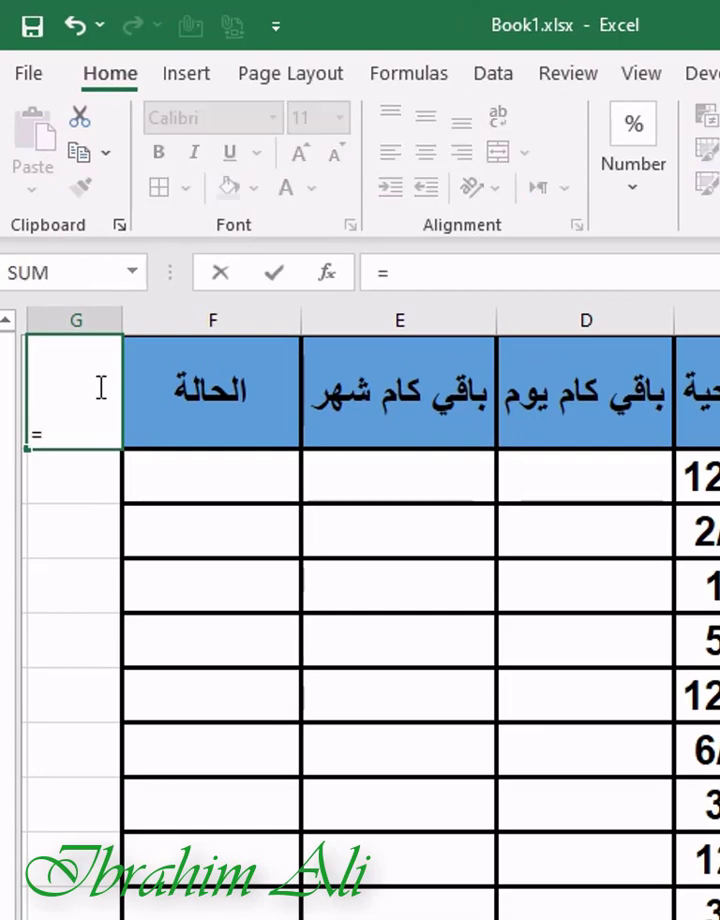
text(toda)
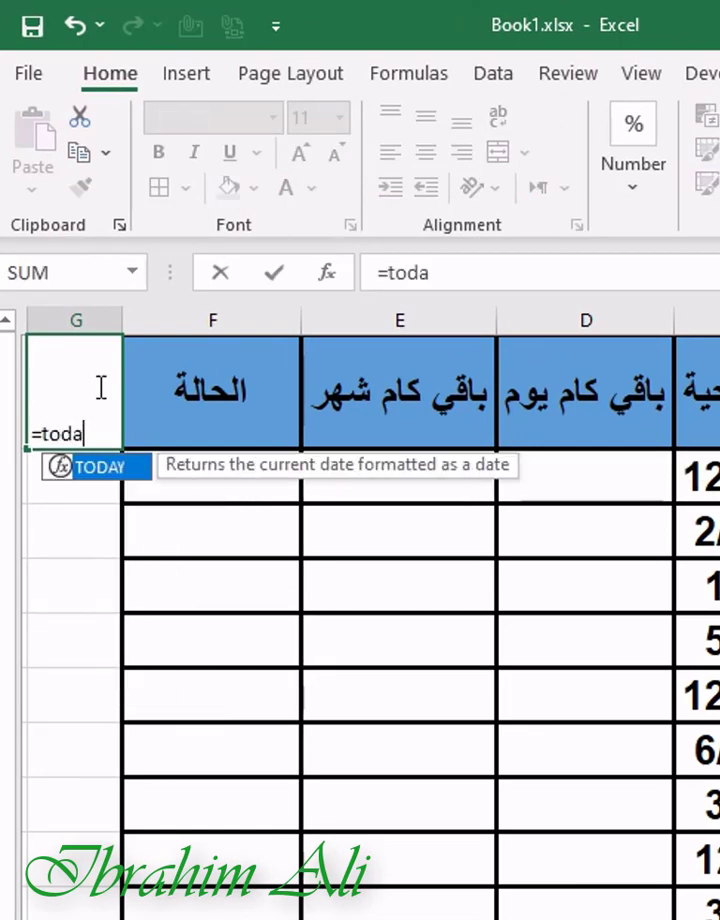
text(y()
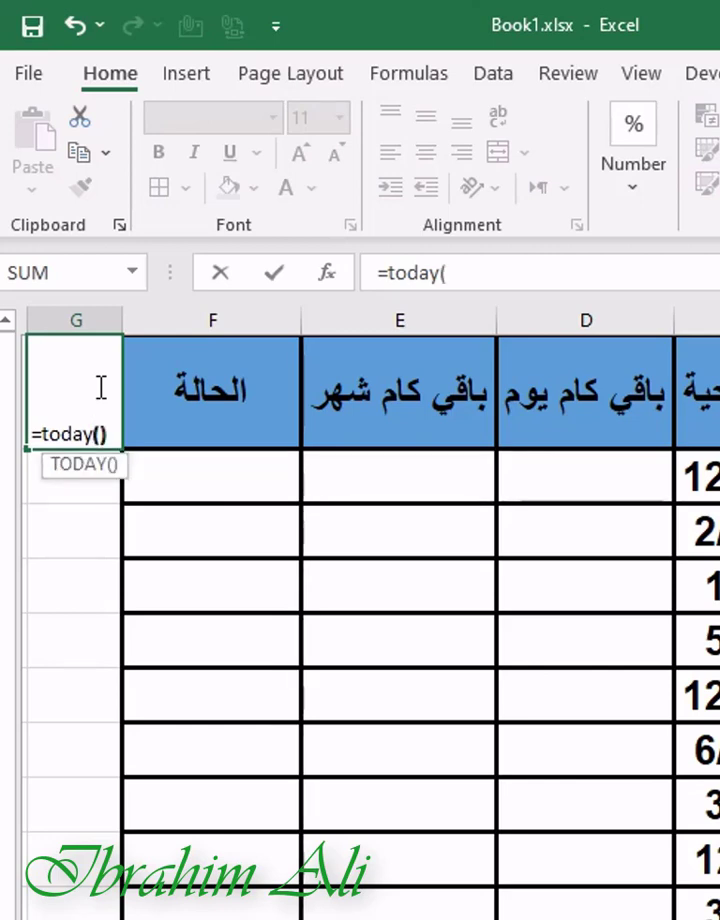
text())
key(Return)
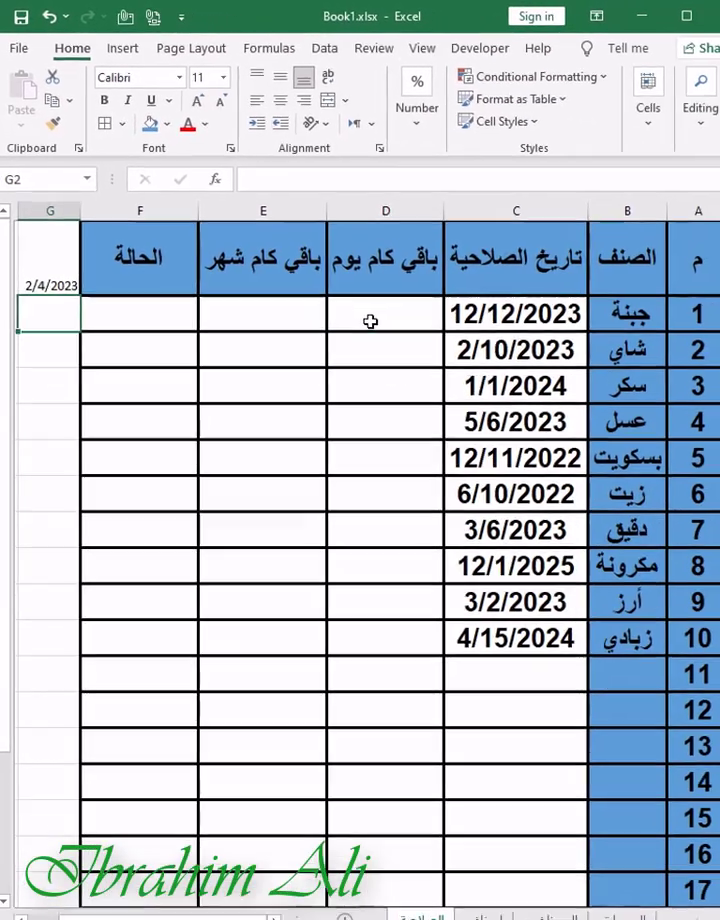
Calculate the remaining days in D2 with =C2-$G$1 and fill the formula down to D11
click(557, 474)
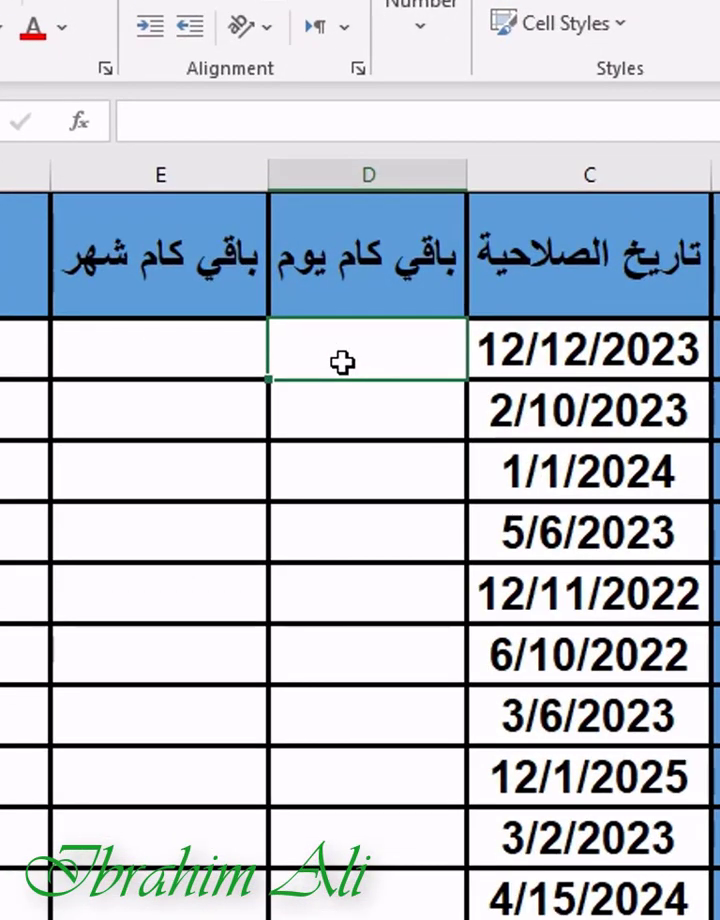
text(=)
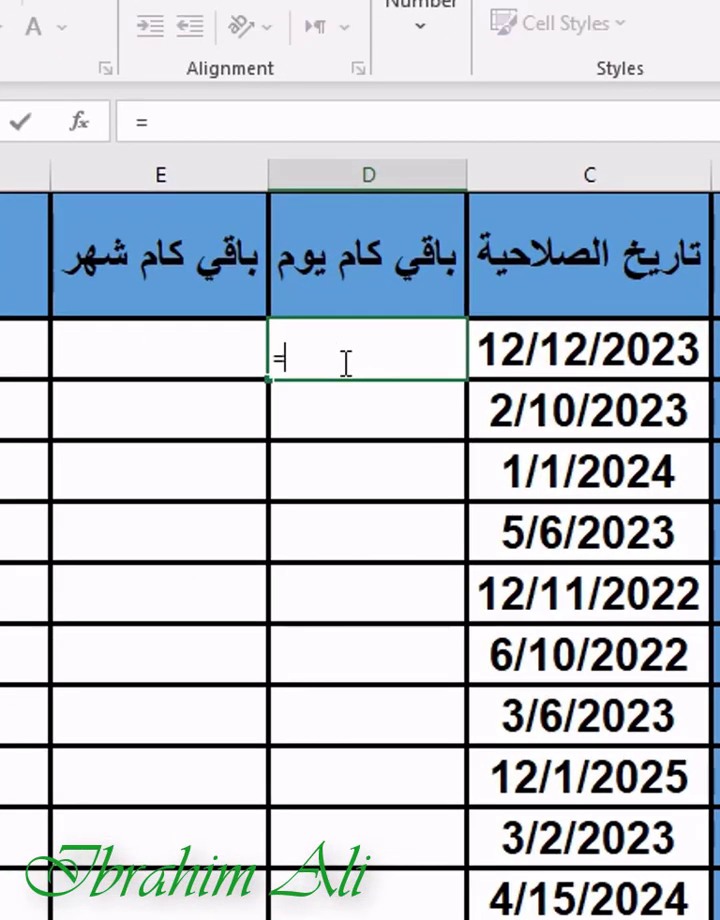
click(660, 350)
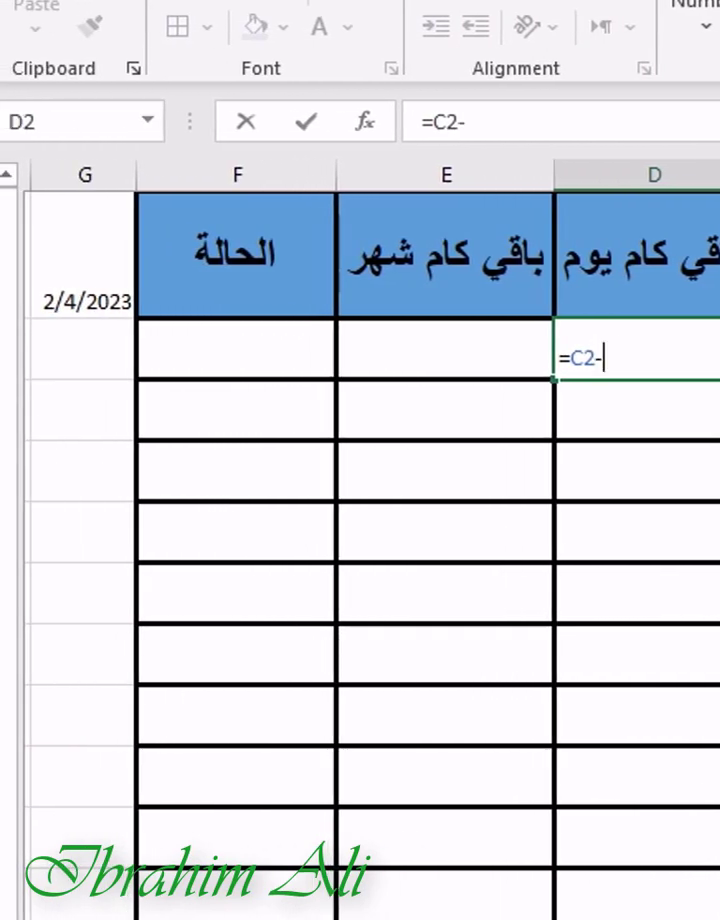
click(103, 291)
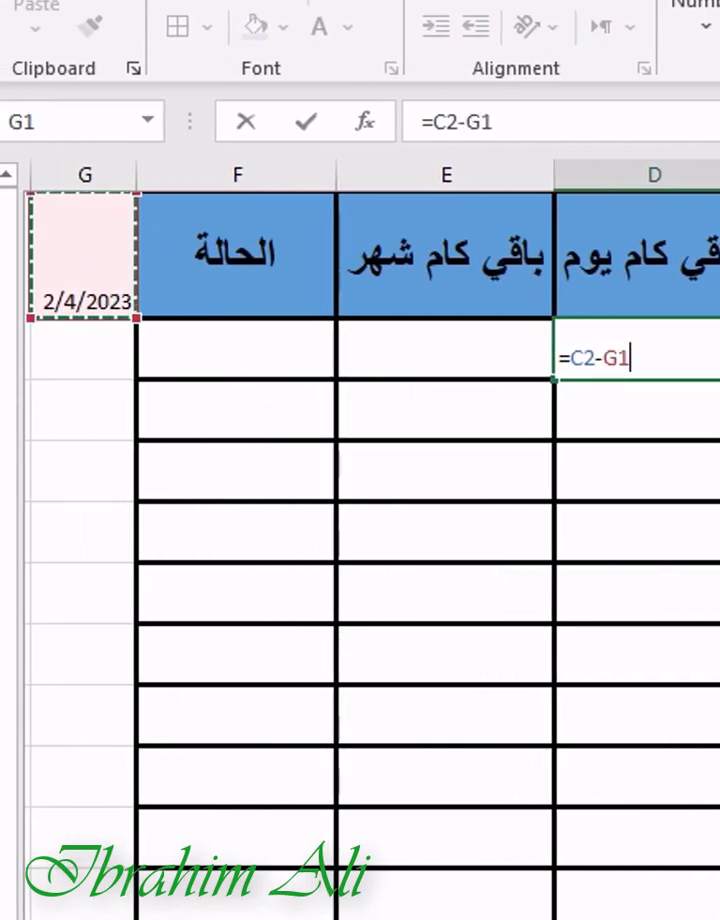
key(F4)
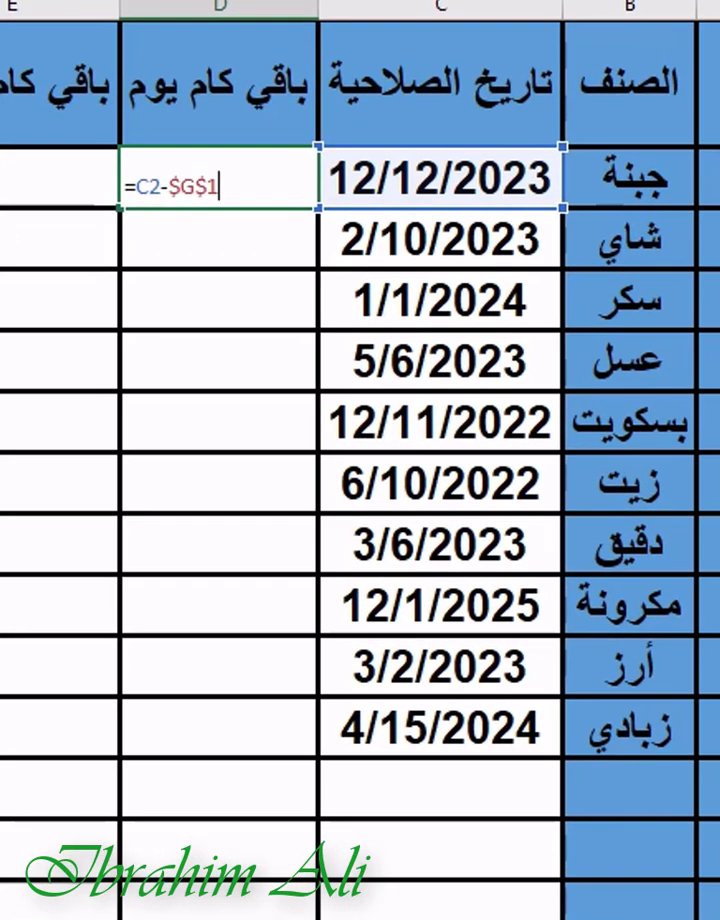
key(Return)
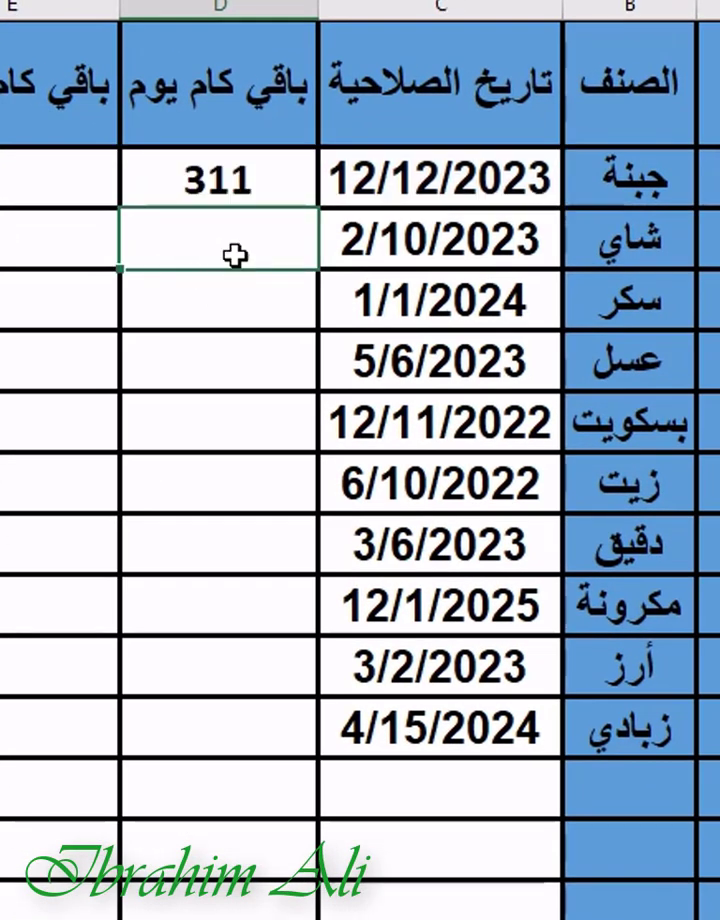
click(250, 187)
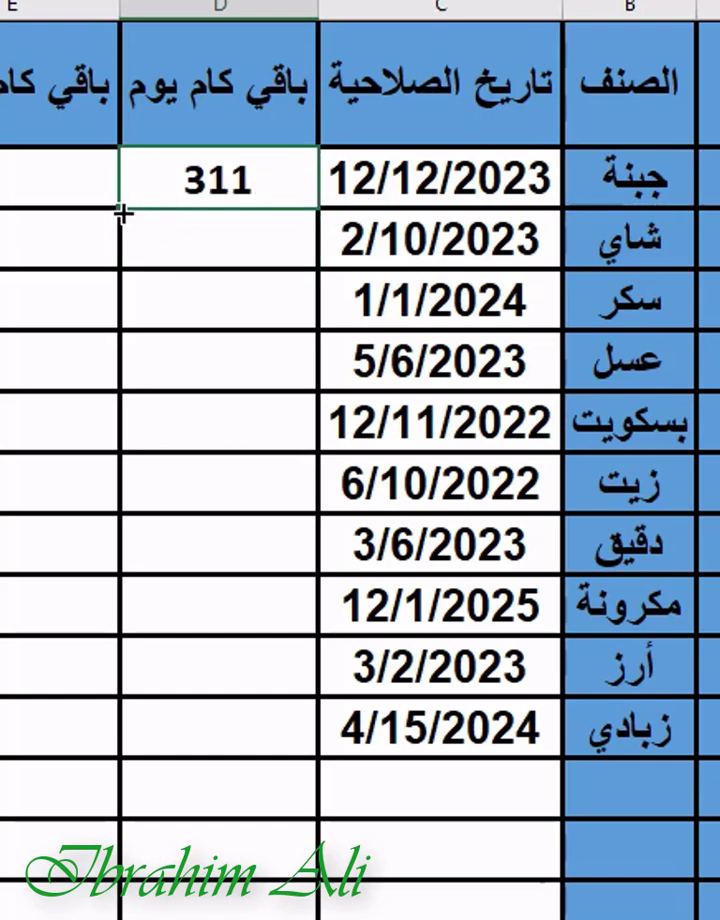
drag(121, 209, 130, 745)
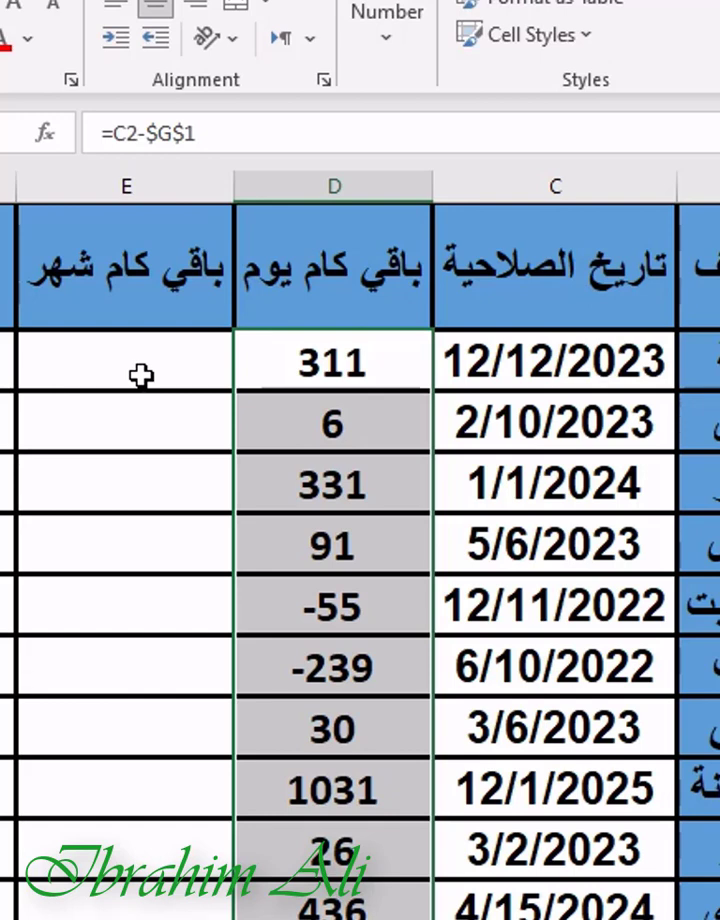
Calculate the remaining months in E2 with =D2/30 and fill the formula down to E11
click(111, 375)
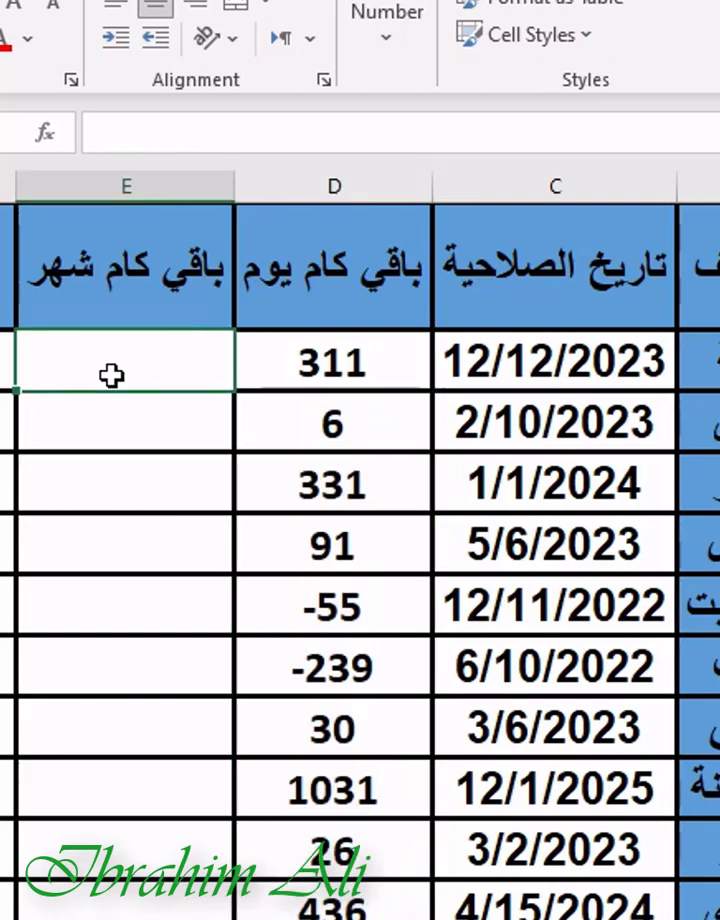
text(=)
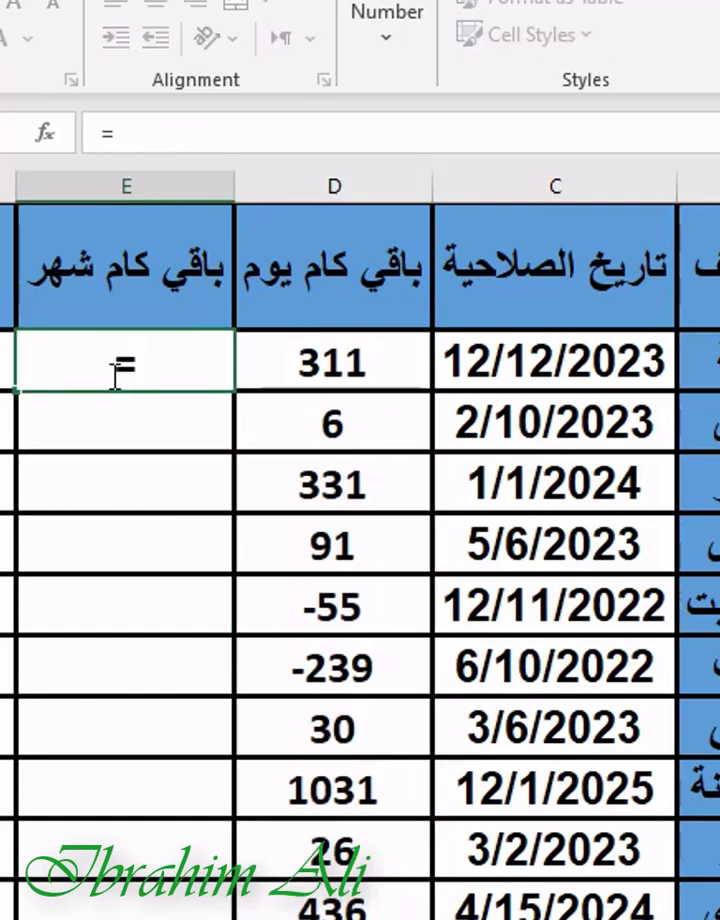
click(302, 366)
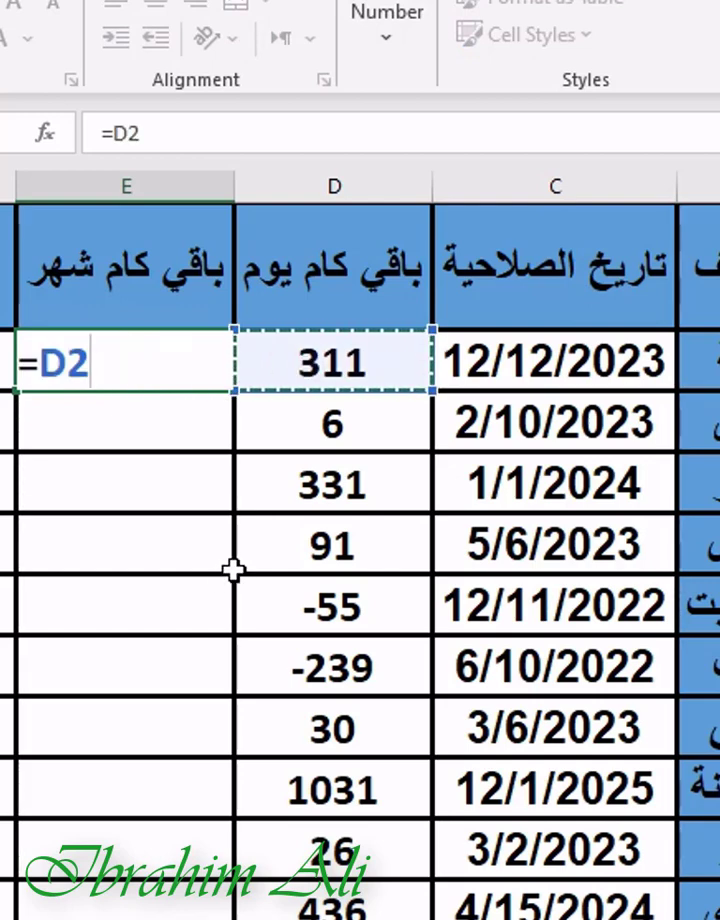
text(/30)
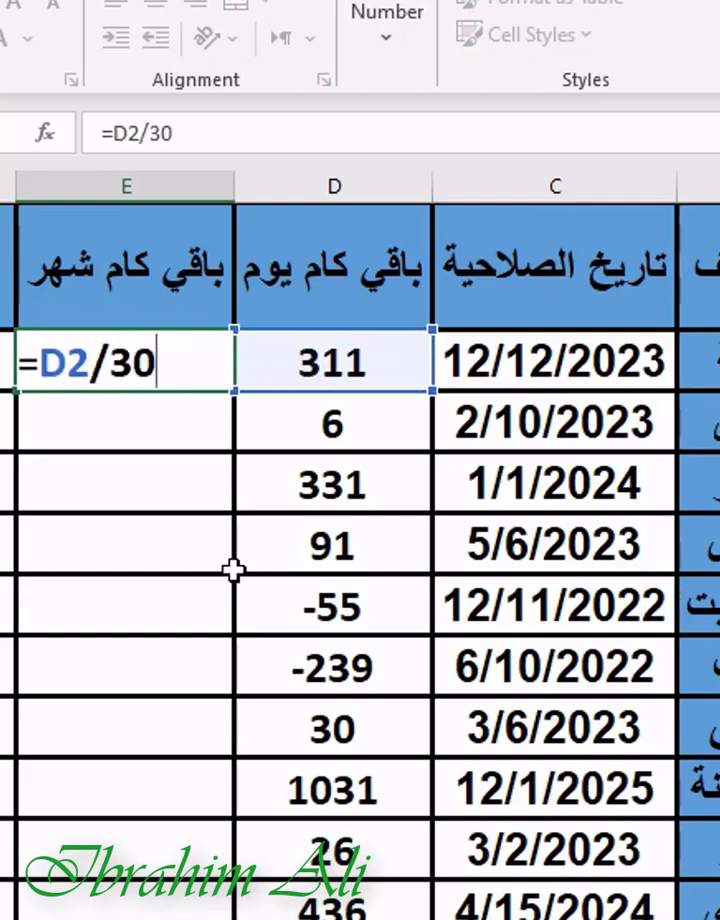
key(Return)
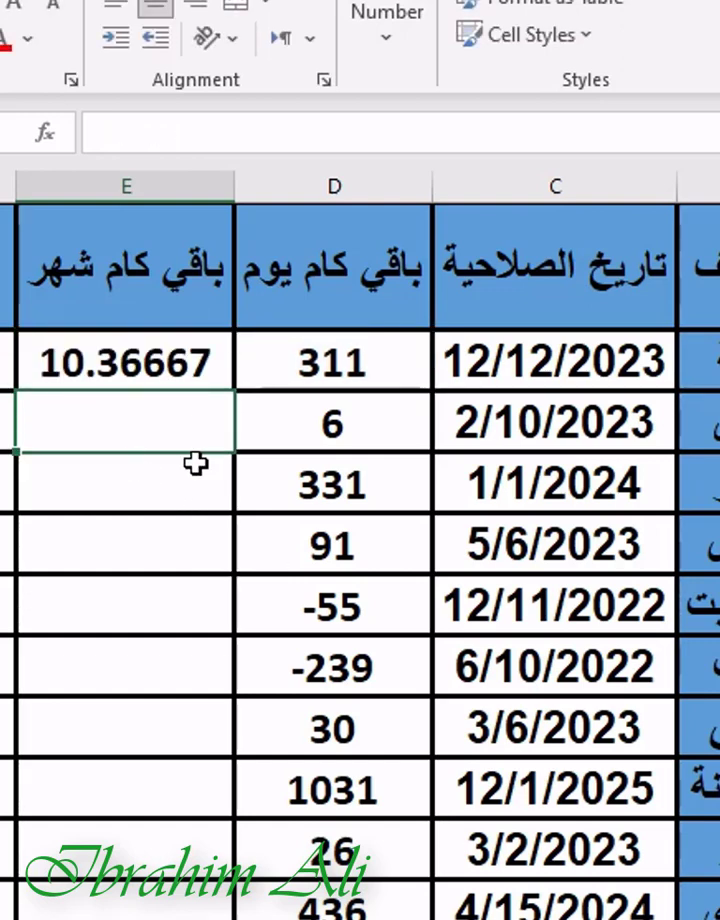
click(50, 364)
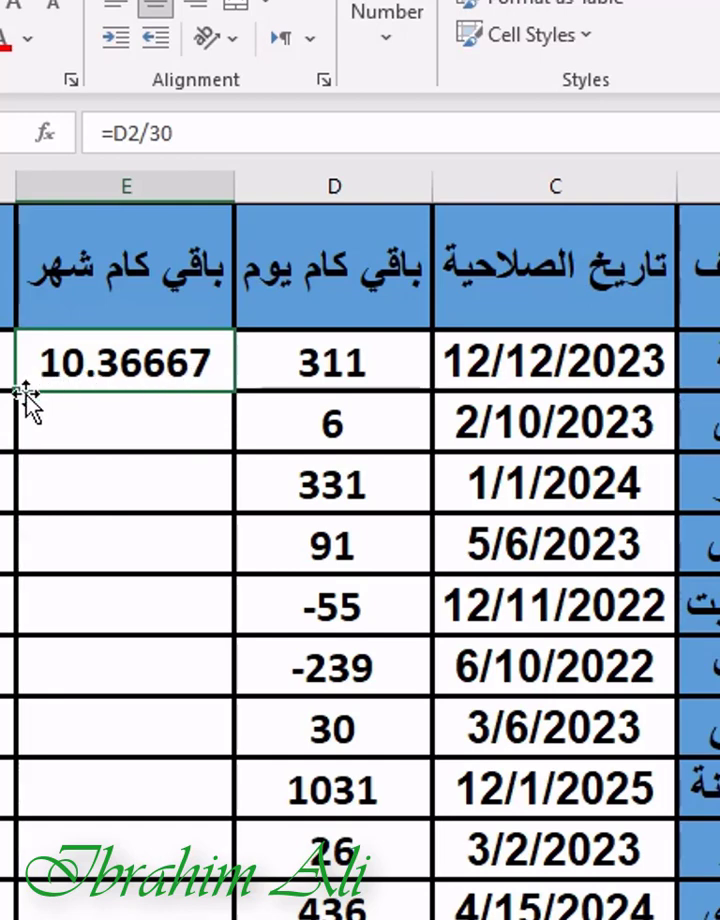
drag(22, 386, 60, 916)
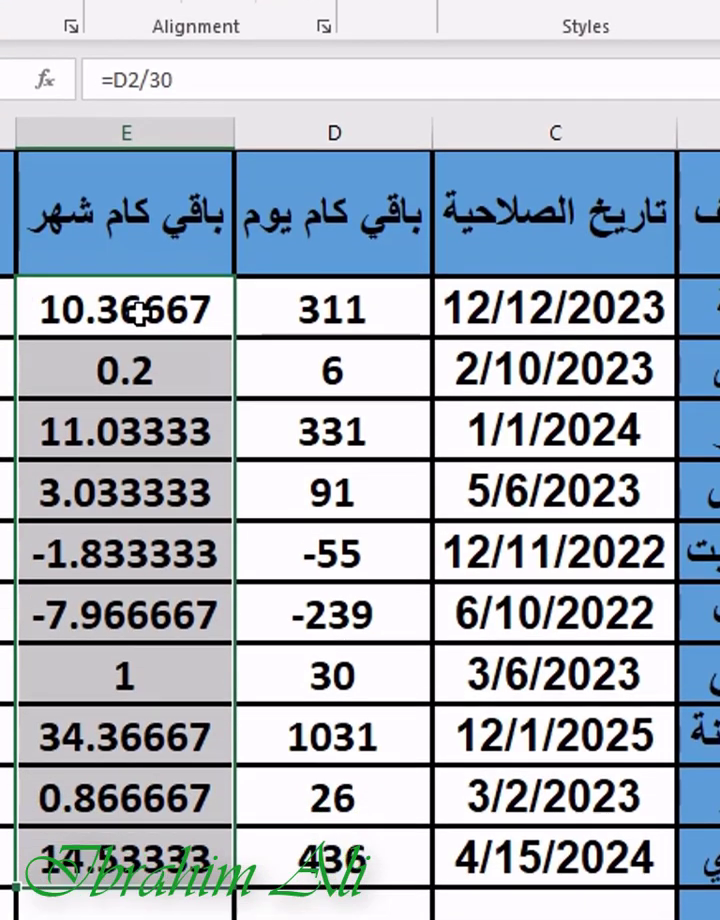
Format the remaining-months cells E2:E11 as Number with 0 decimal places
right_click(140, 370)
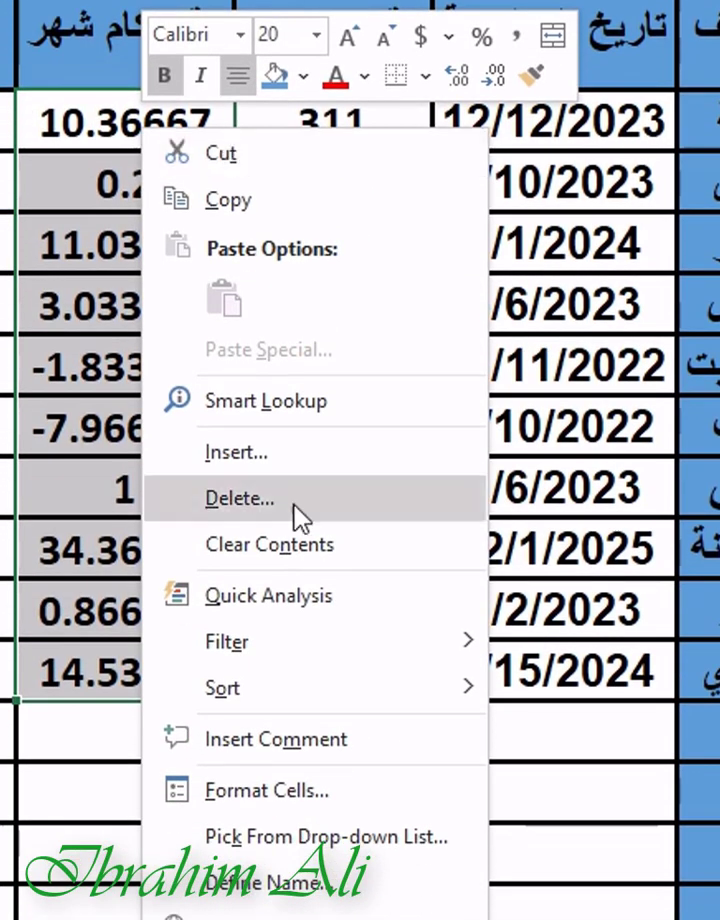
click(300, 795)
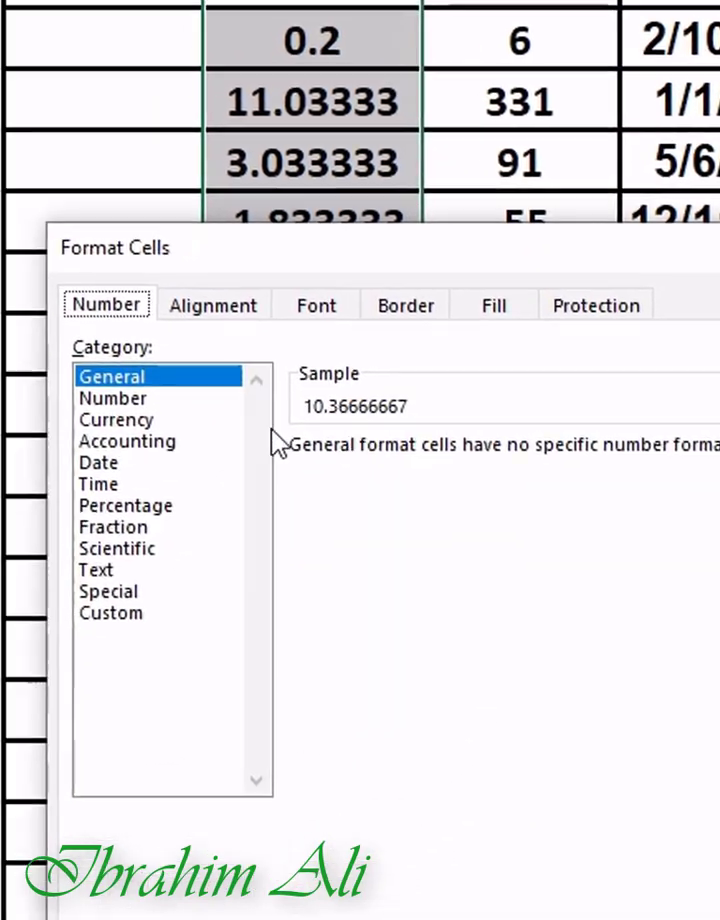
click(118, 393)
click(524, 449)
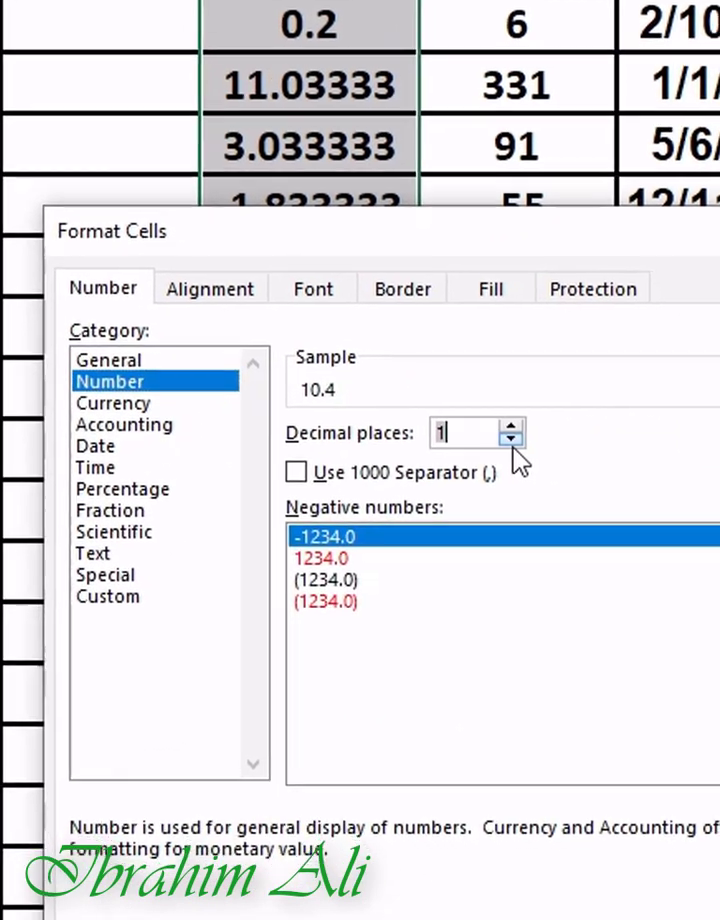
click(524, 449)
click(620, 868)
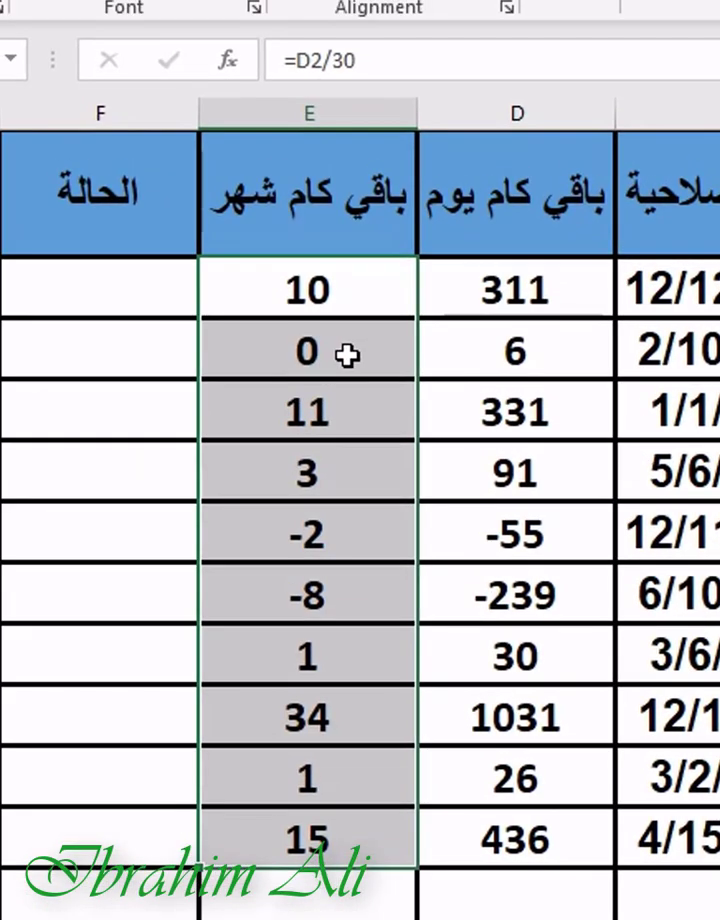
click(353, 353)
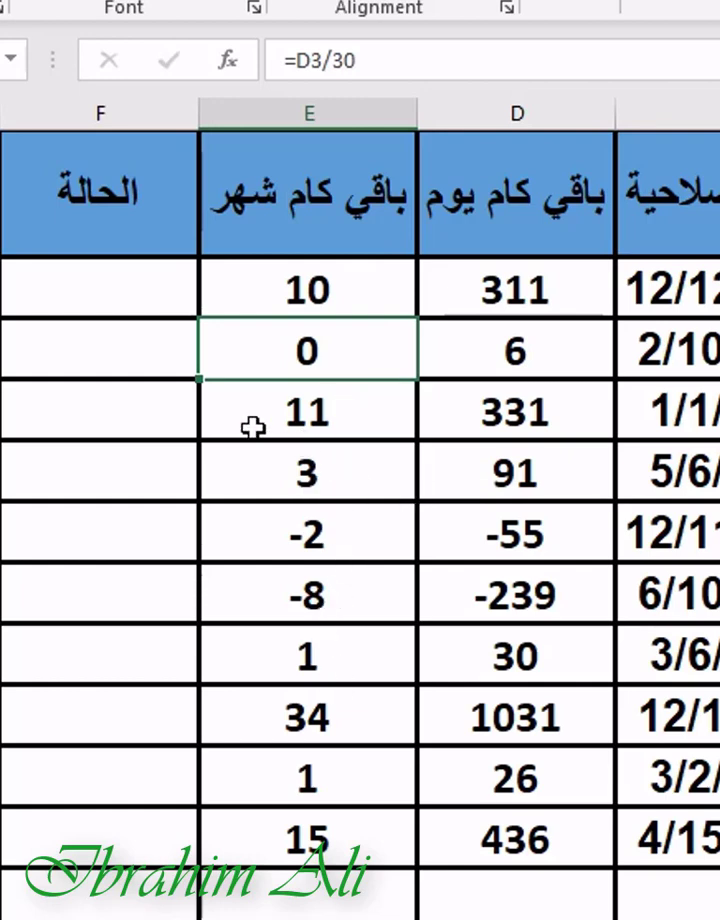
Start an IF formula in F2 that tests D2>=0 and returns "صالح" when true
click(149, 299)
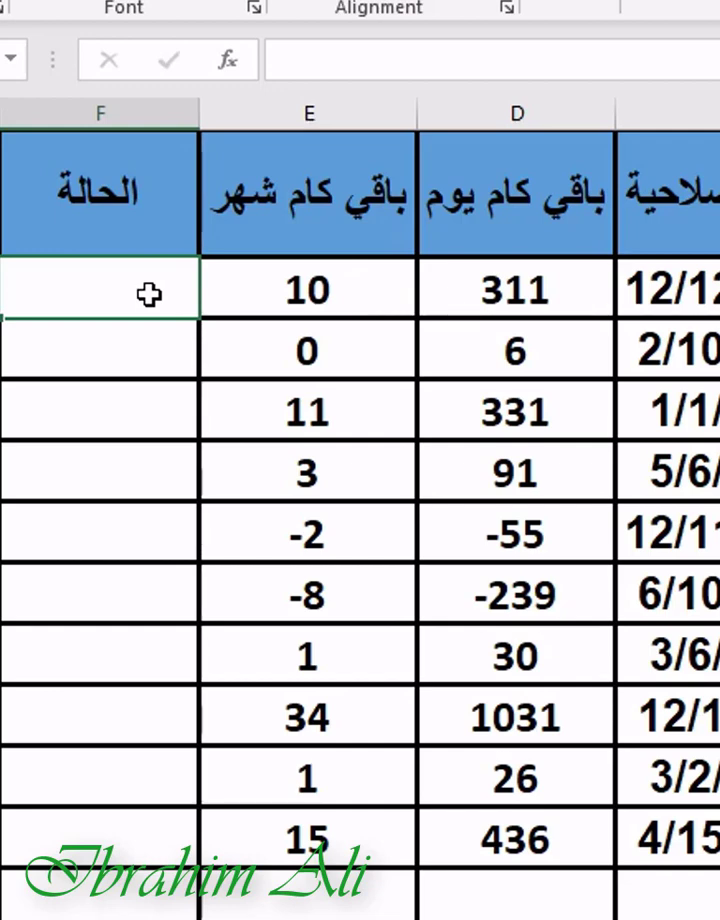
text(=if)
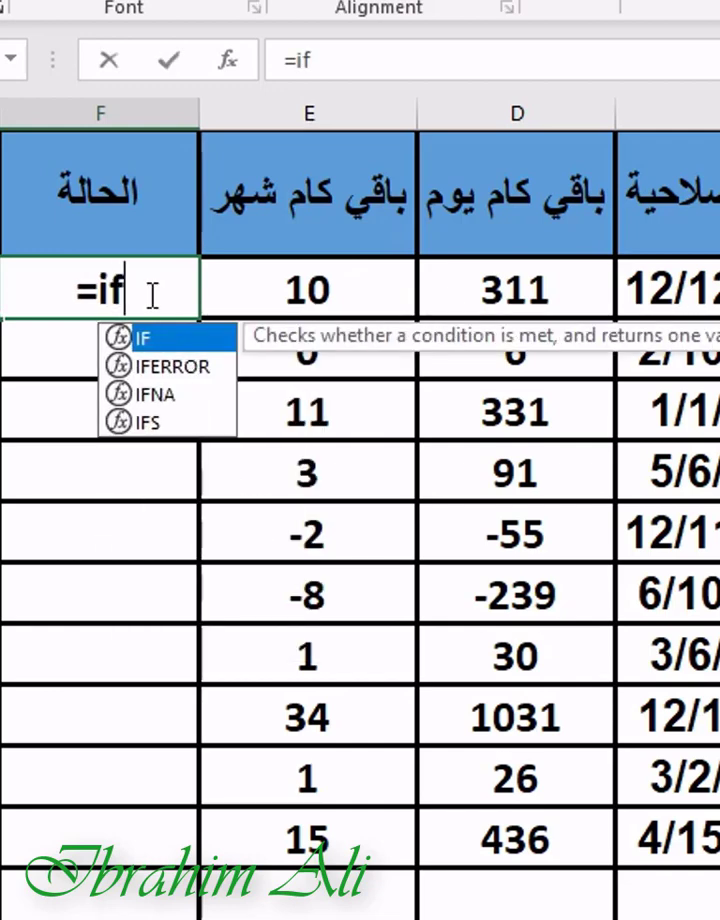
text(()
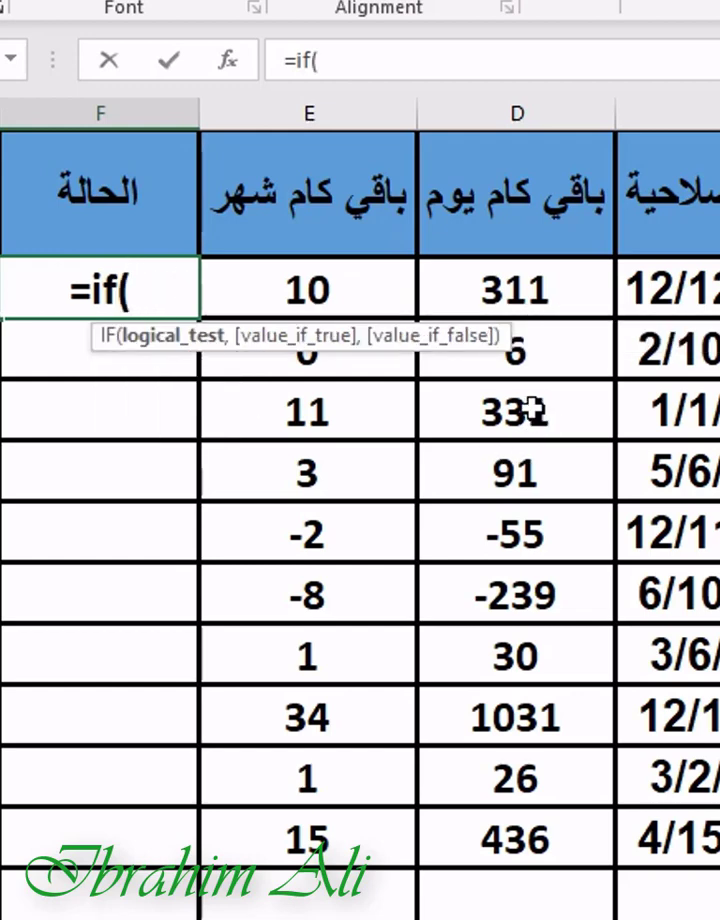
click(518, 293)
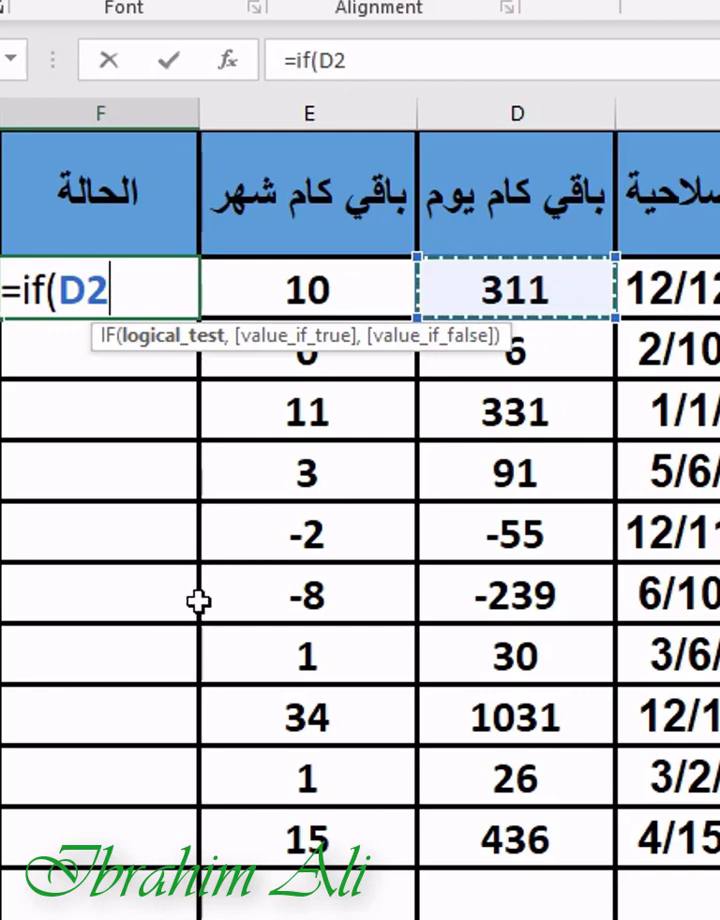
text(>)
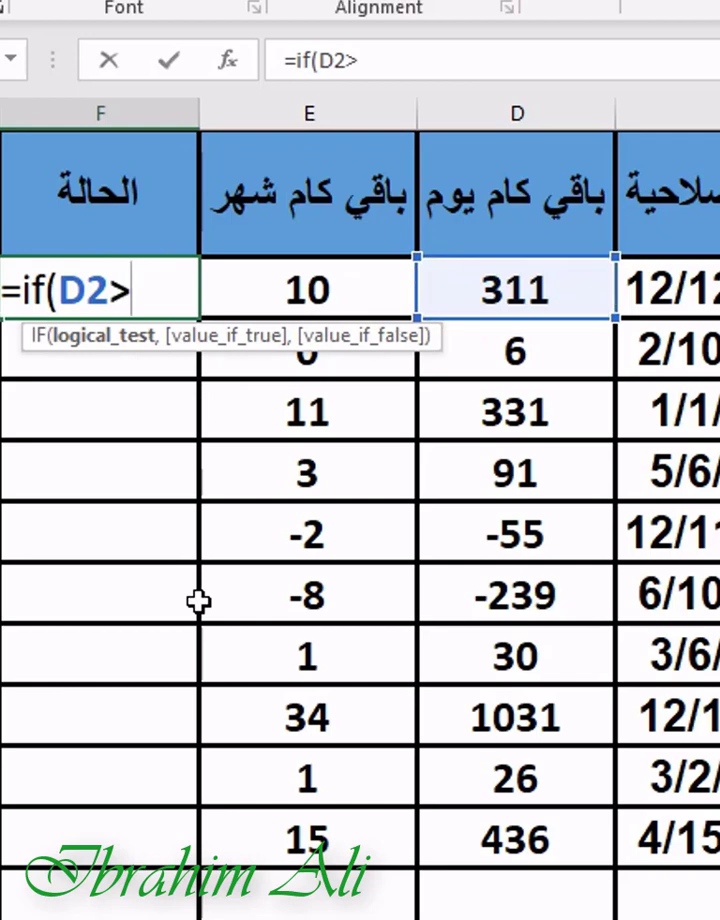
text(=0)
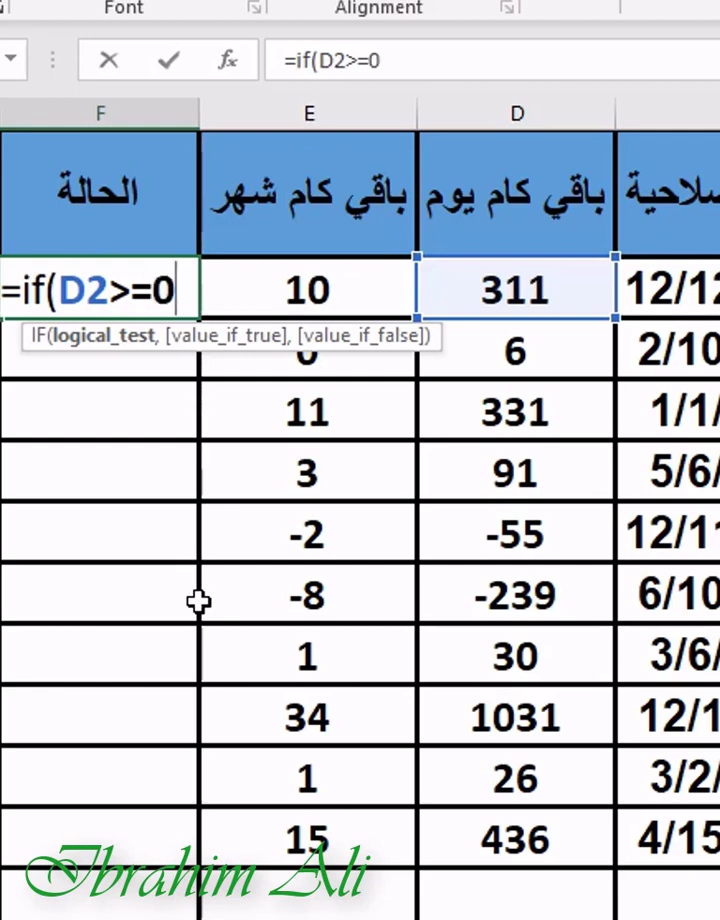
text(,)
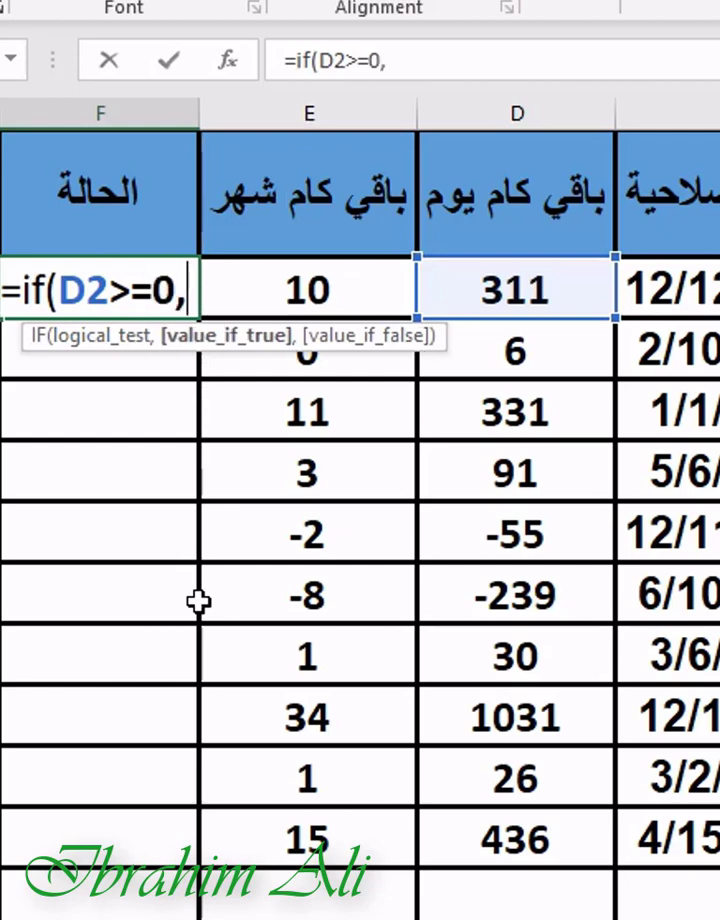
text("")
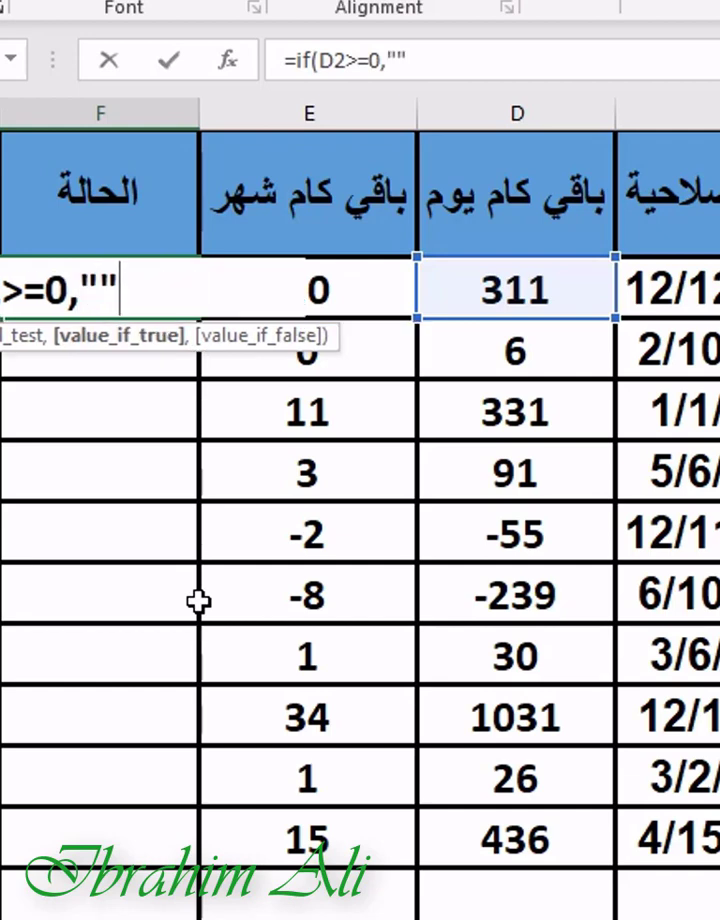
click(394, 62)
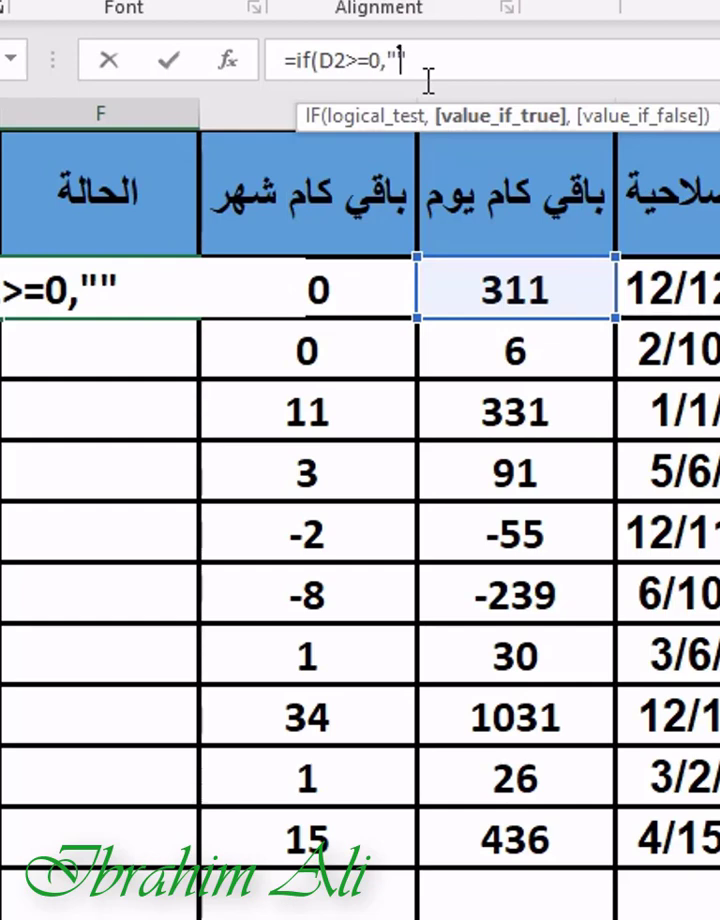
text(صالح)
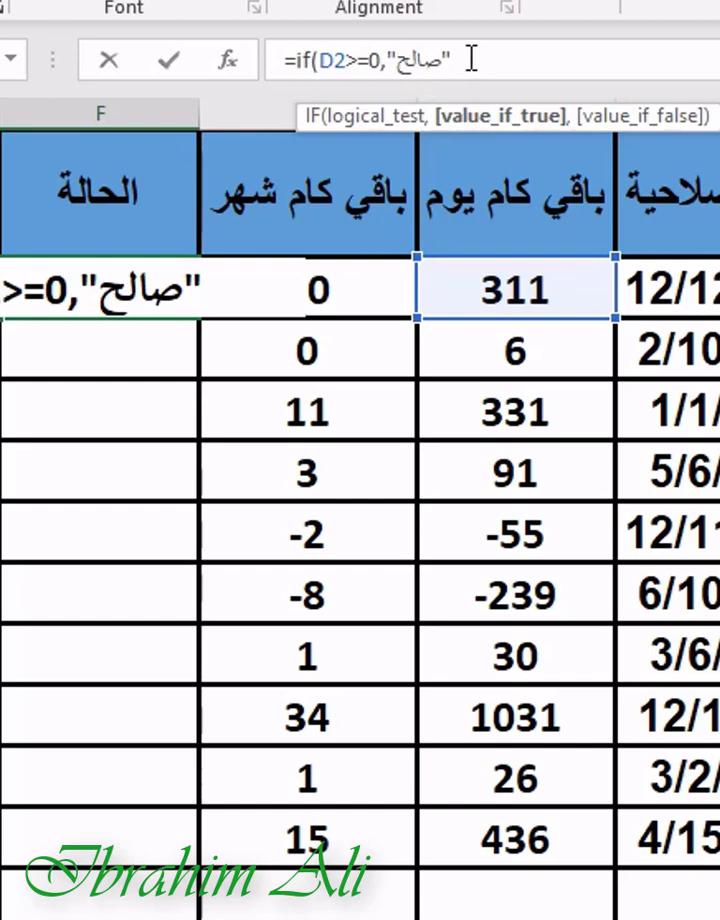
text(,)
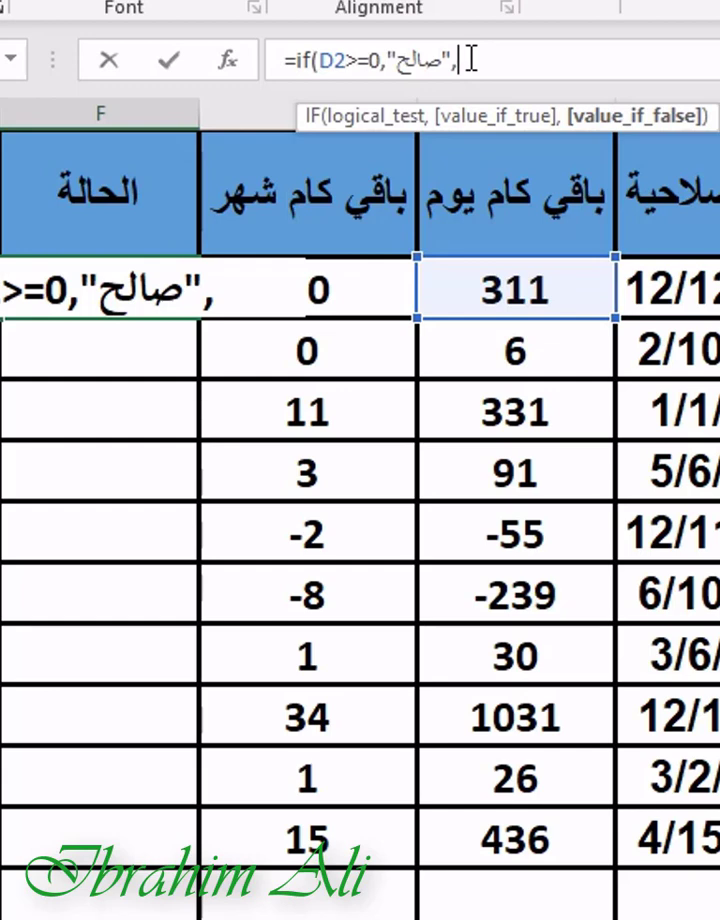
Complete the status formula in F2 with "منتهي الصلاحية" as the value if false
text(""غير ص)
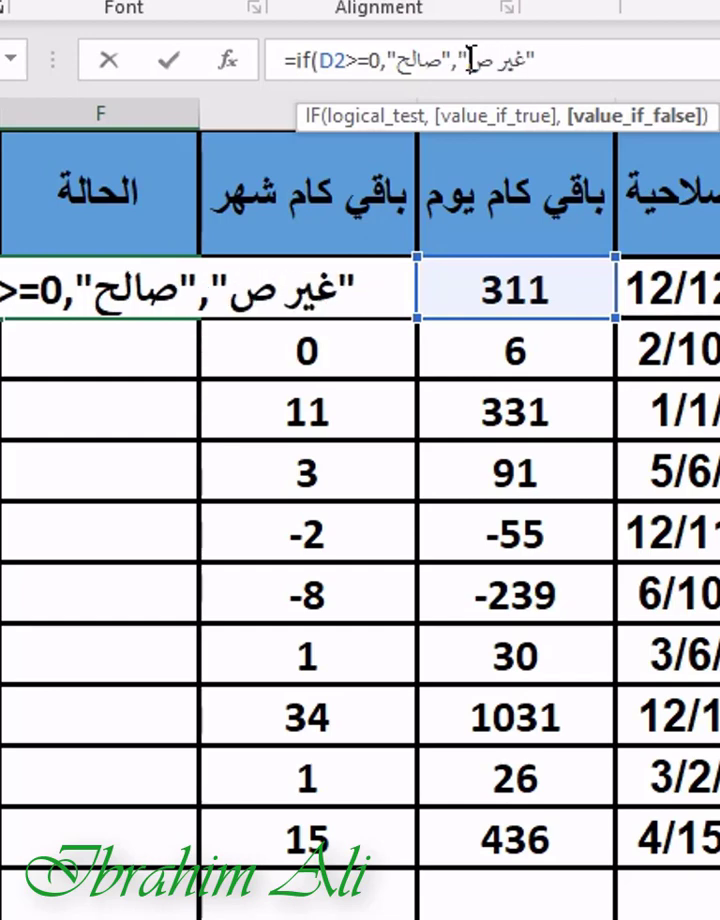
text(ا)
key(BackSpace)
key(BackSpace)
key(BackSpace)
key(BackSpace)
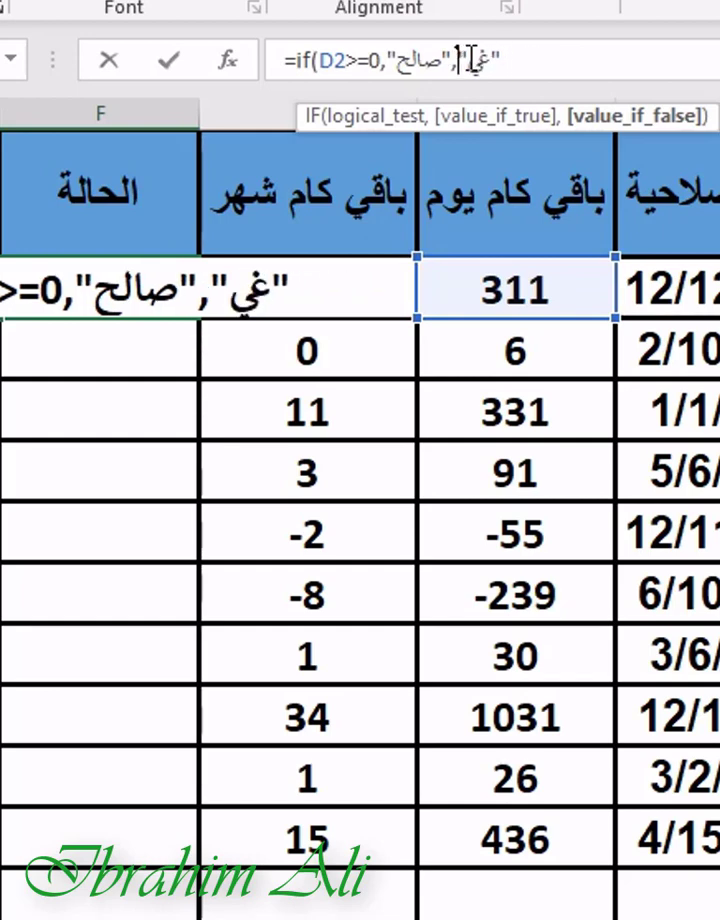
key(BackSpace)
key(BackSpace)
text(منتهي الص)
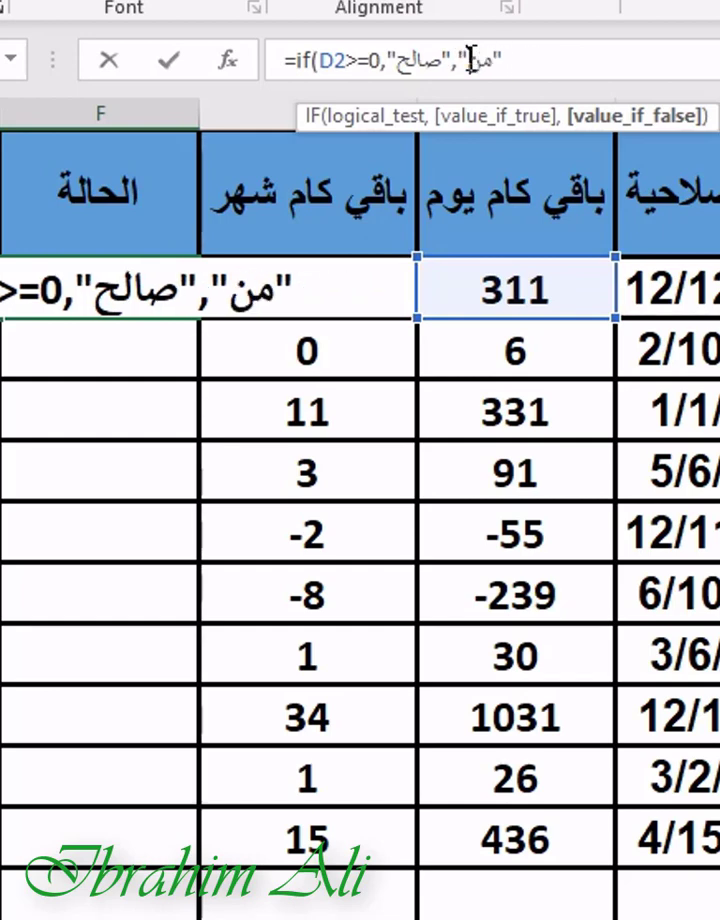
text(لاحية)
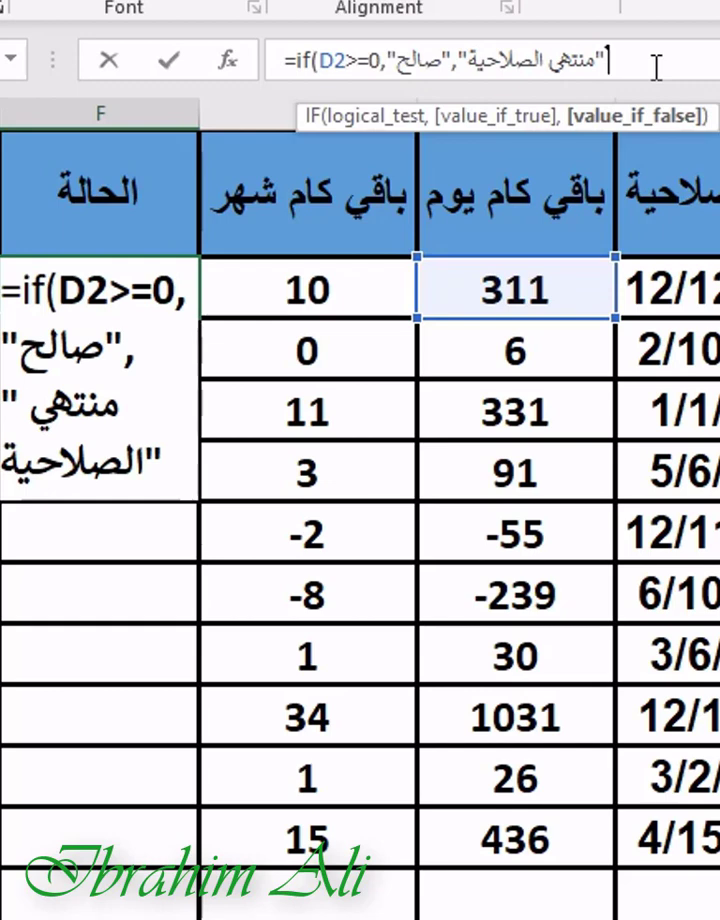
text())
key(Return)
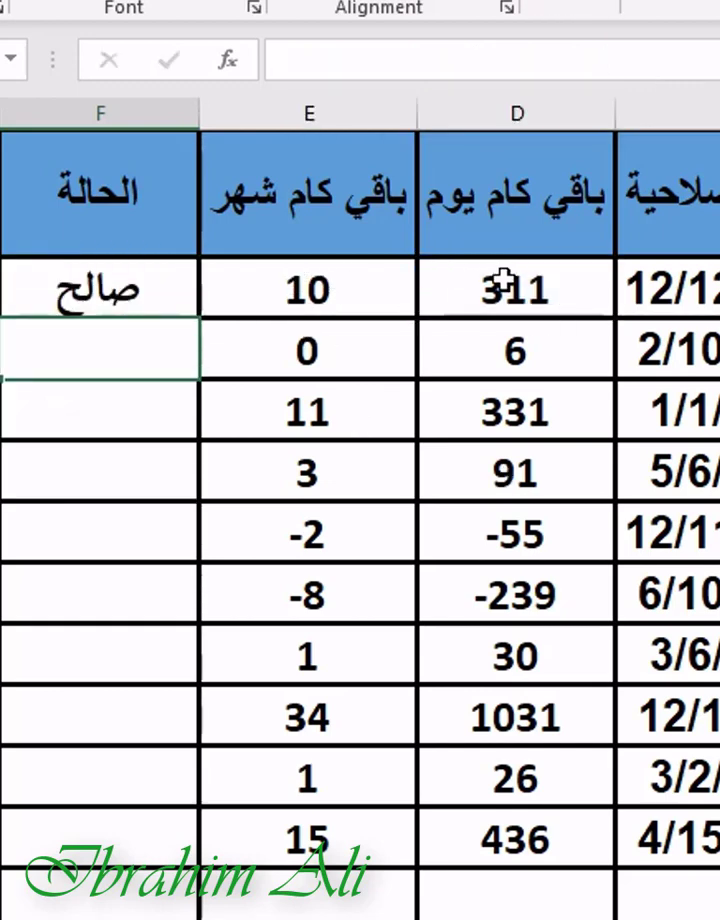
Fill the status formula from F2 down to F11 and auto-fit the width of column F
click(65, 305)
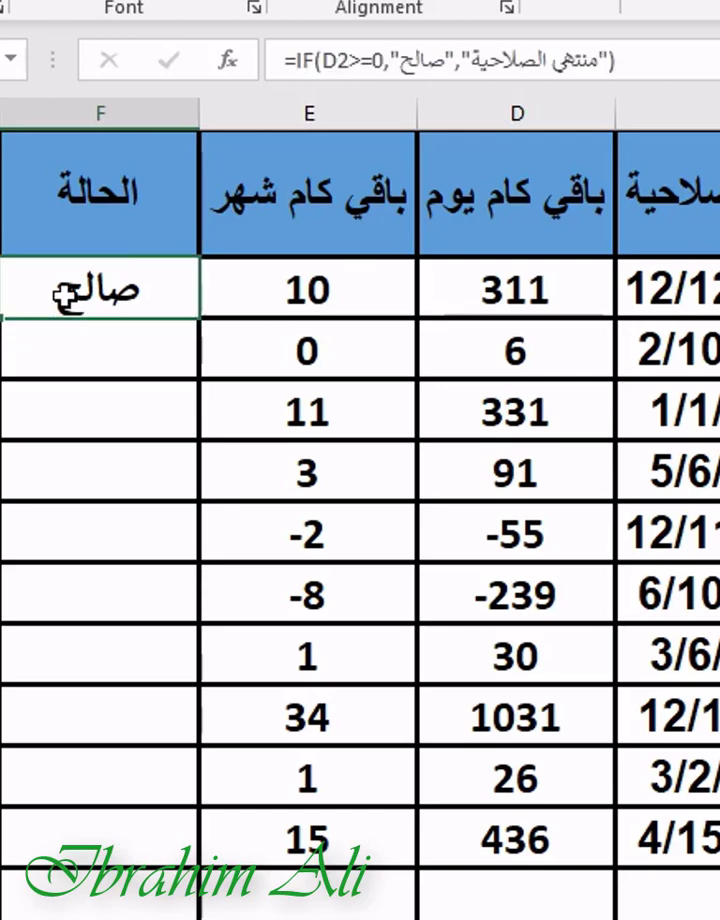
key(shift+Down)
mouse_move(2, 398)
mouse_down()
mouse_move(41, 634)
mouse_move(100, 843)
mouse_move(97, 835)
mouse_up()
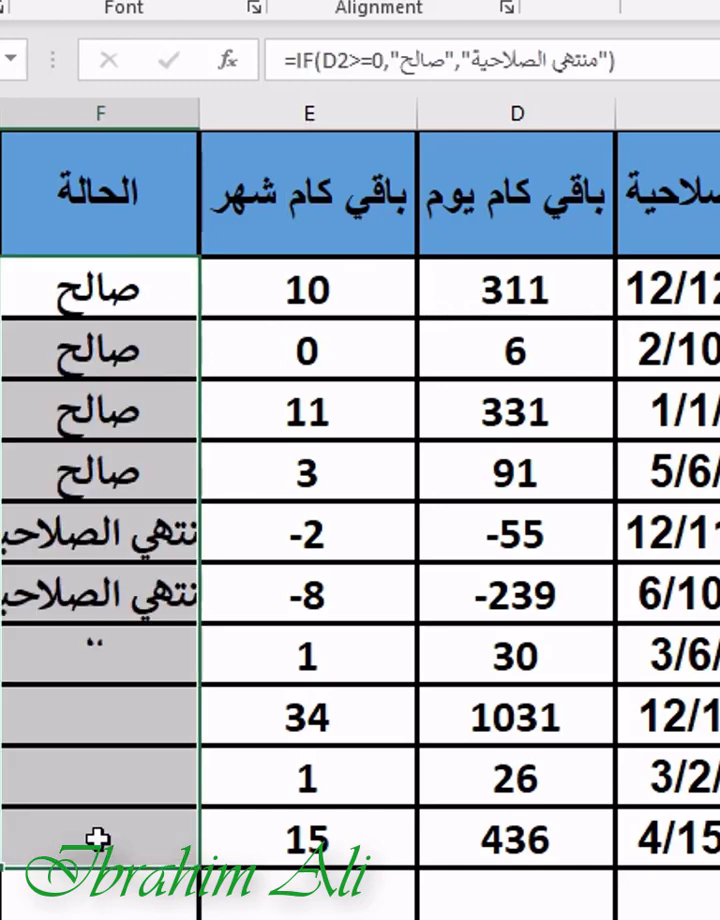
double_click(5, 113)
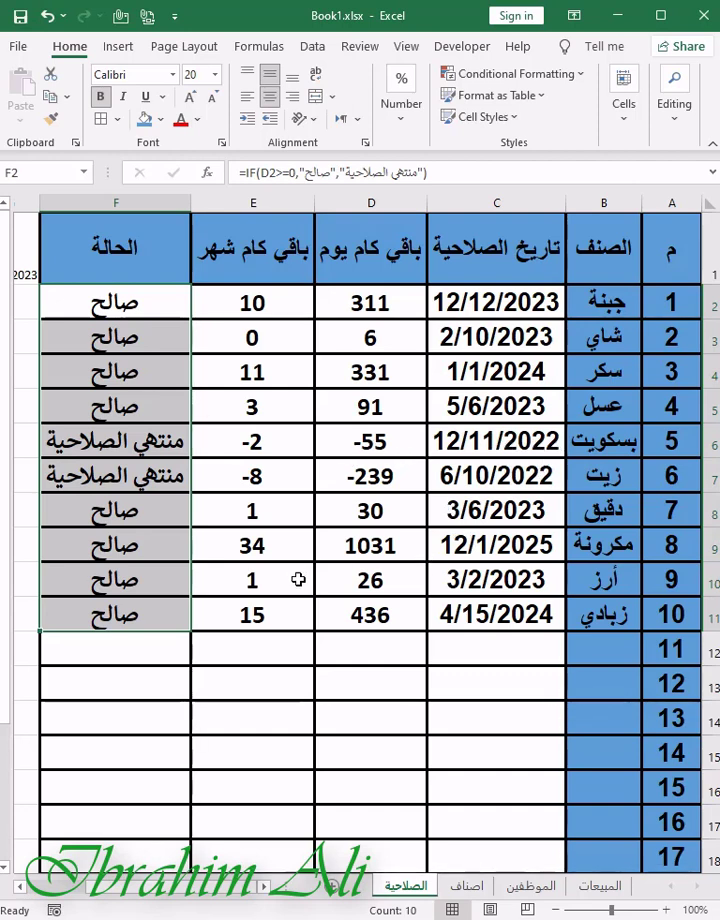
Add the product لبن in B12 with the expiry date 3/1/2023 in C12
click(627, 651)
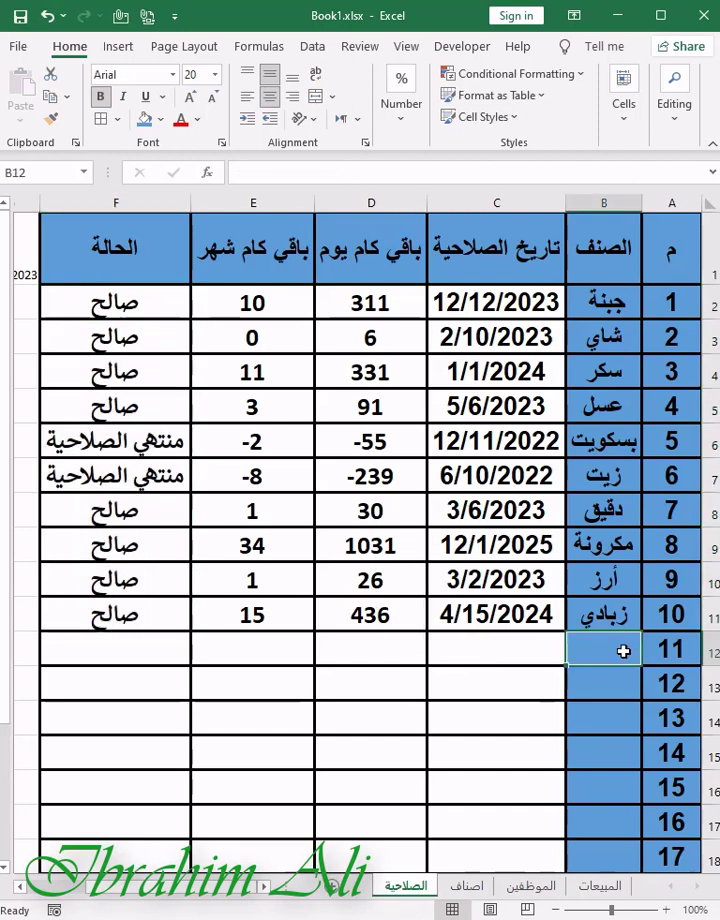
text(لبن)
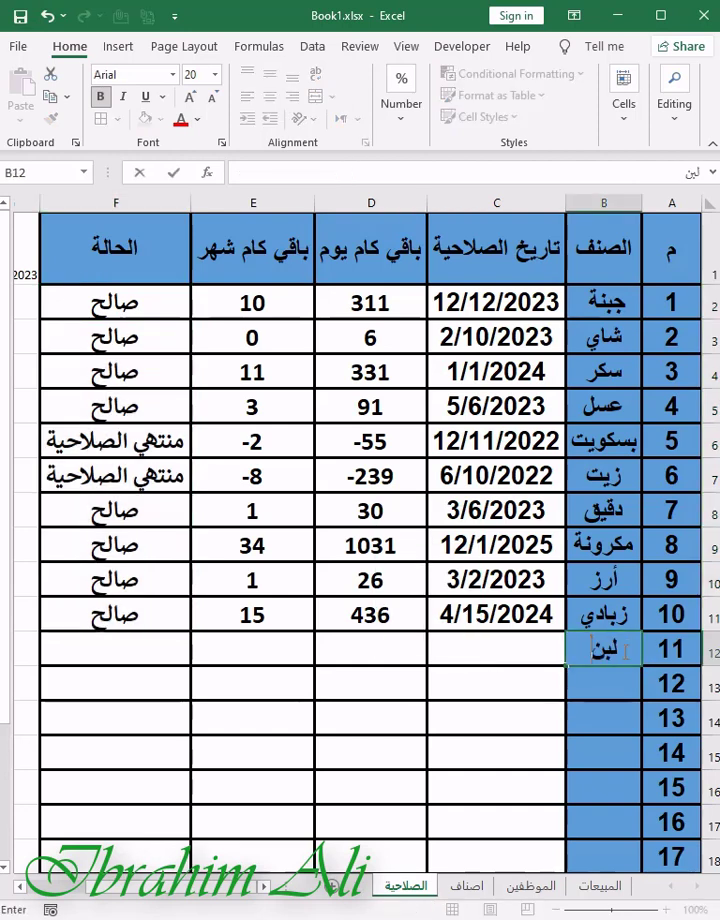
click(462, 651)
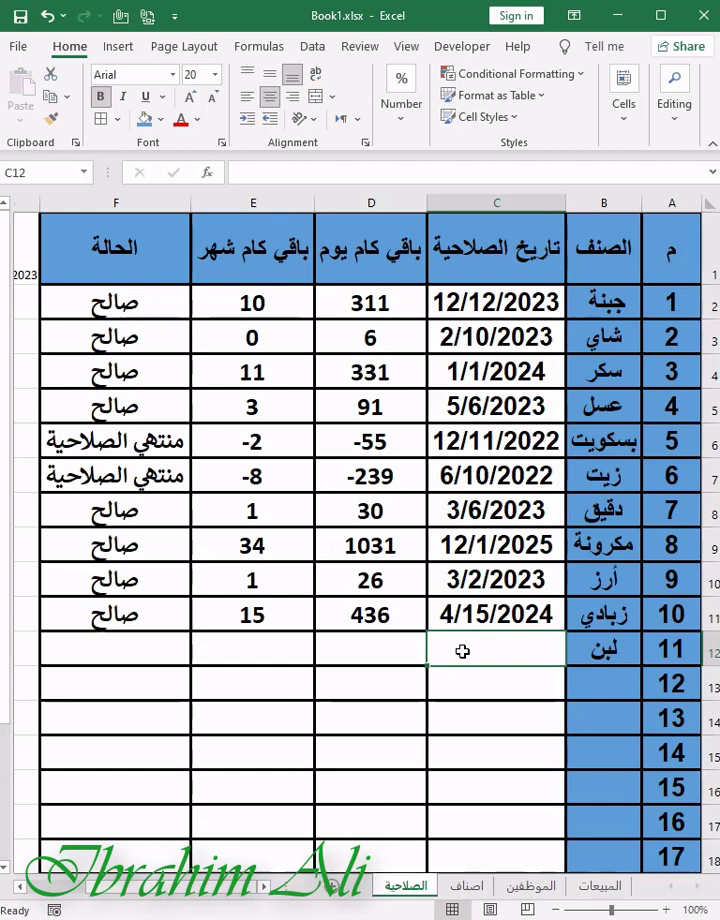
text(3/1/)
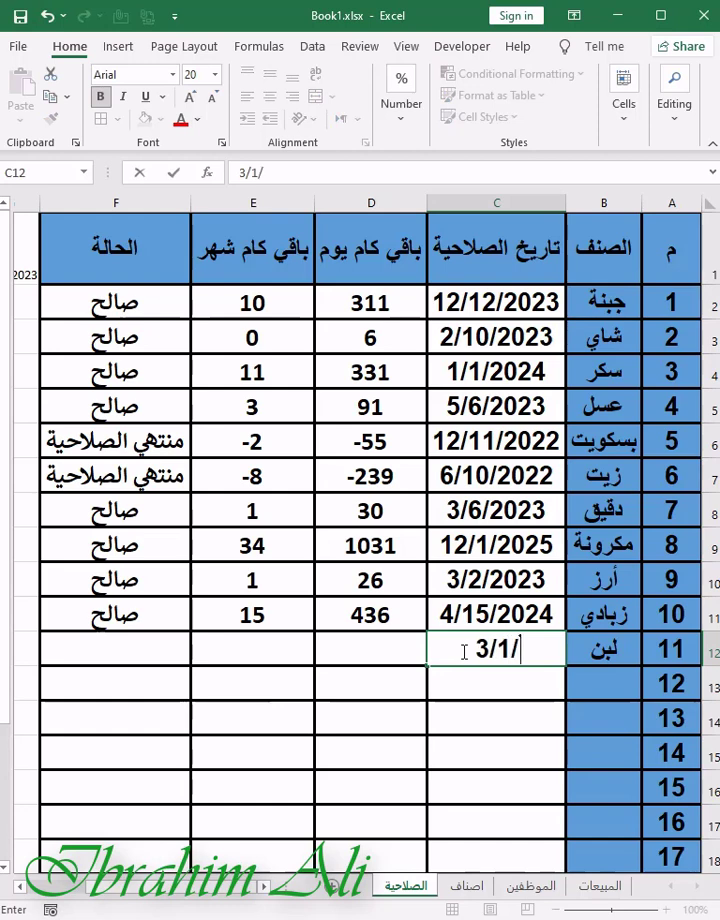
text(2023)
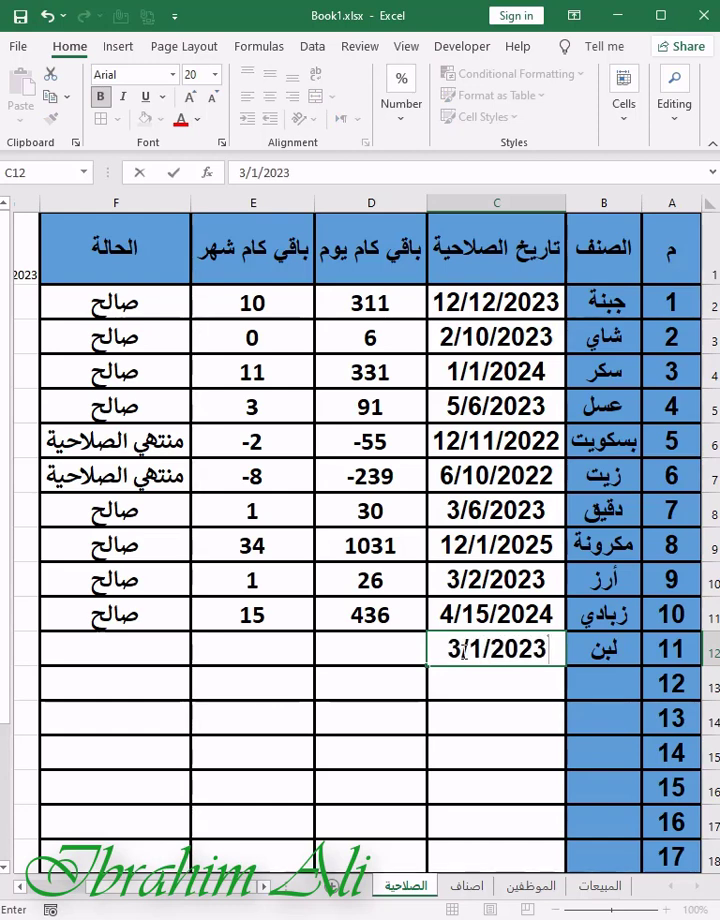
click(396, 647)
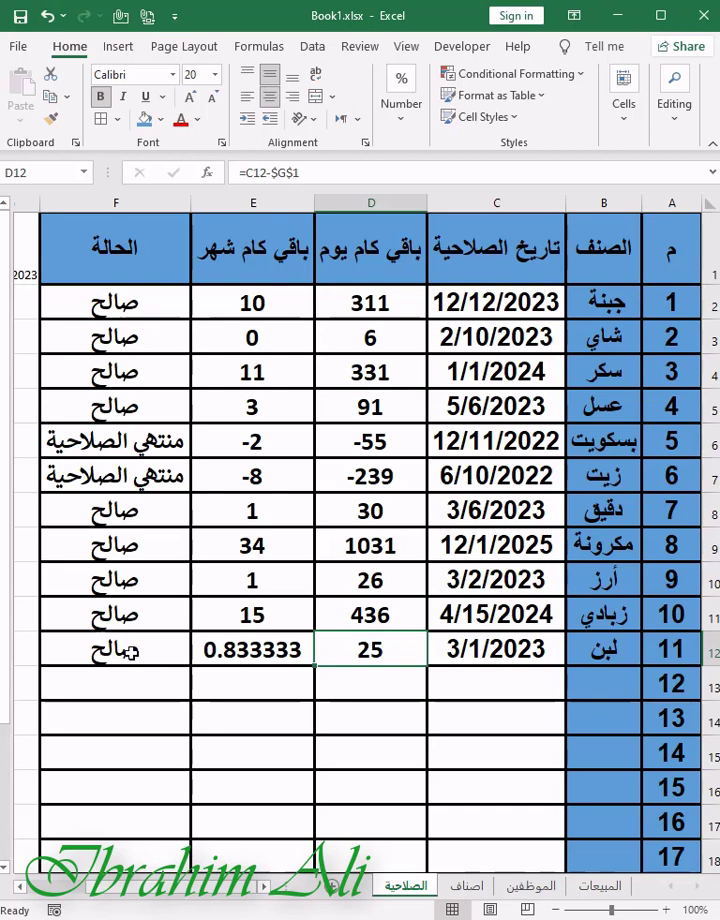
click(519, 655)
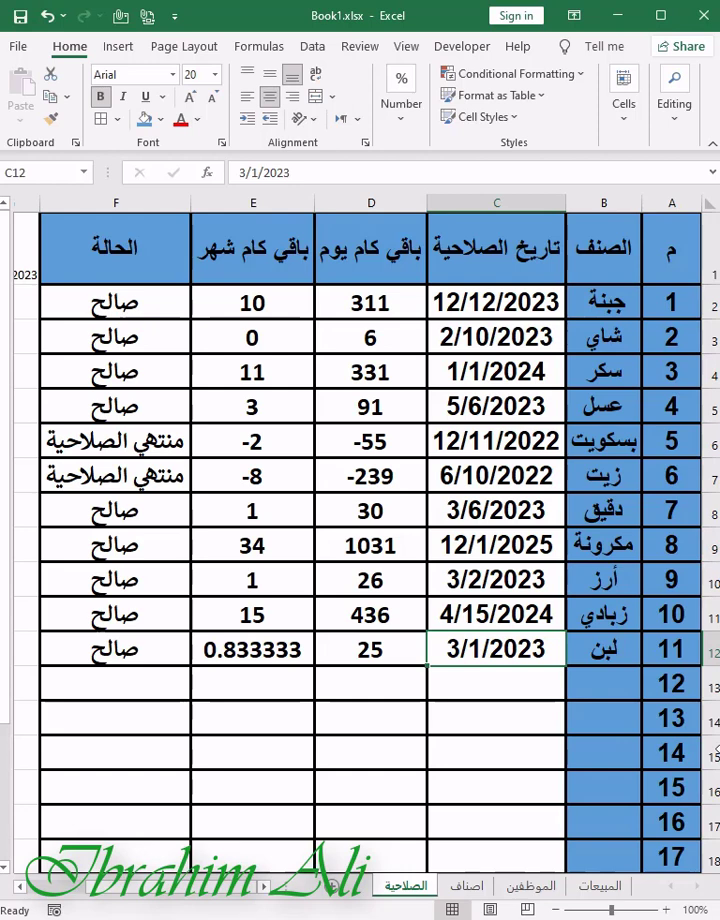
Add the product عسل in B13 with the expiry date 1/31/2023 in C13
click(597, 680)
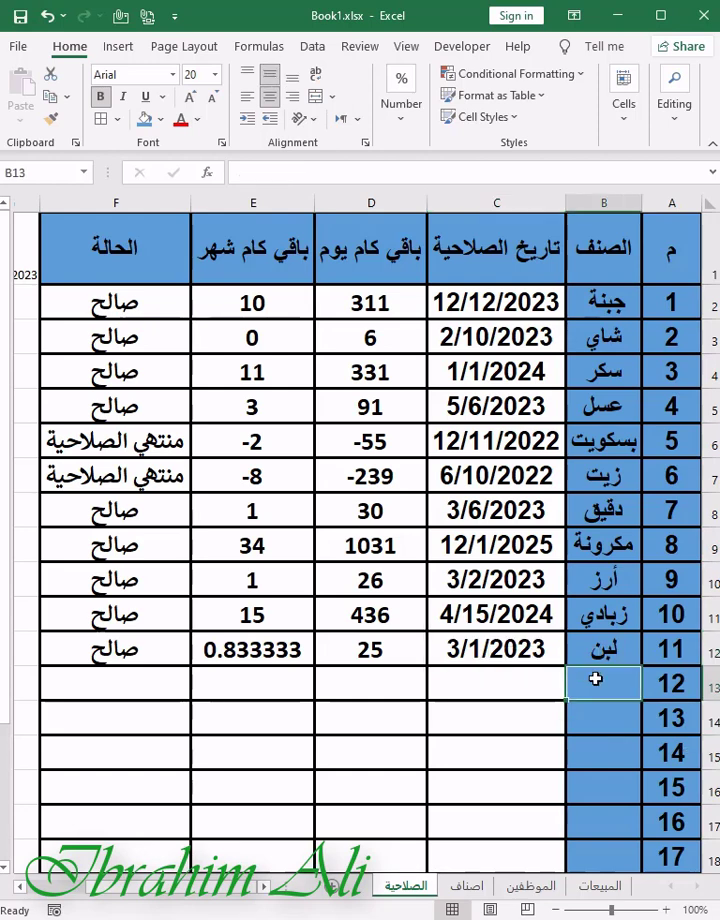
text(عسل)
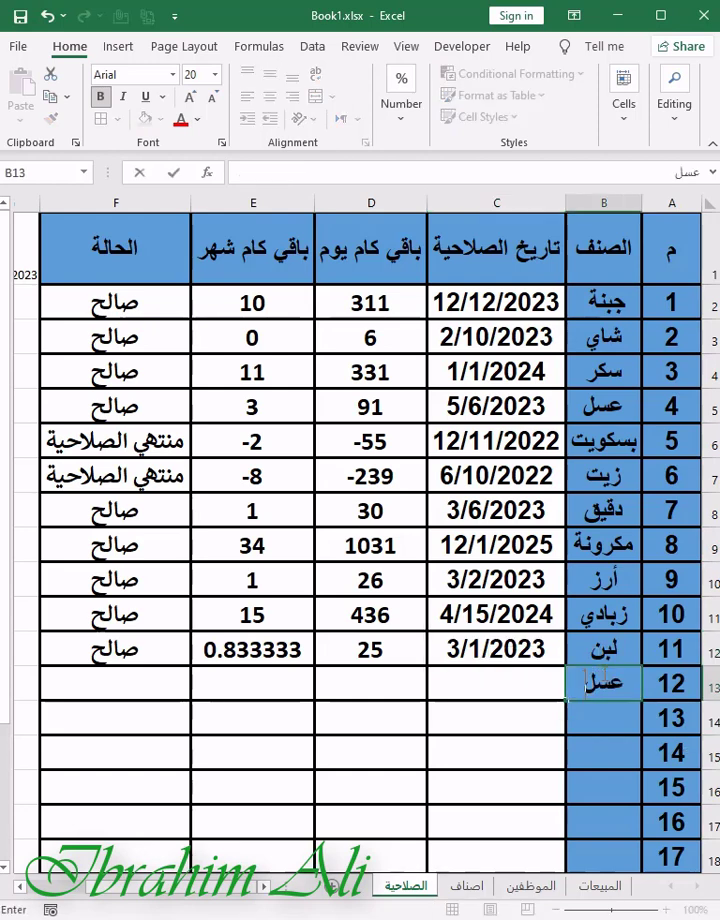
click(515, 679)
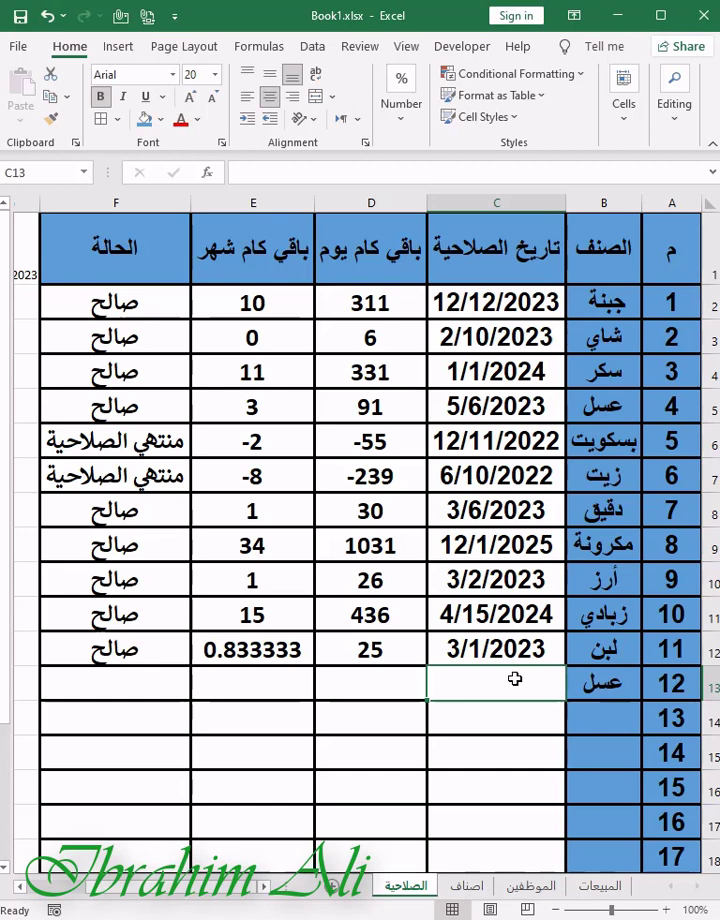
text(3)
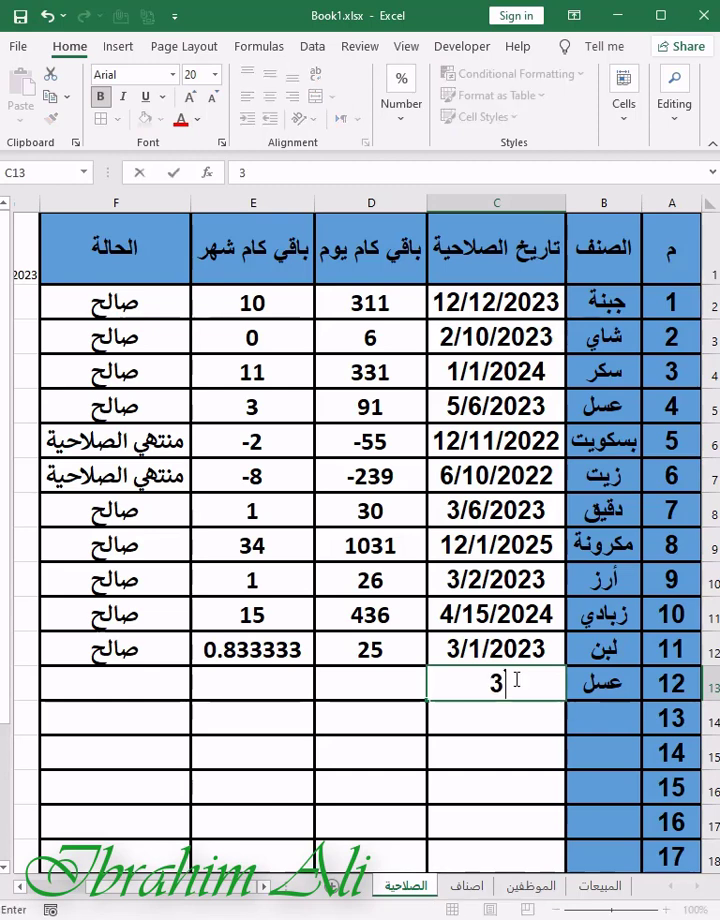
key(BackSpace)
text(1/)
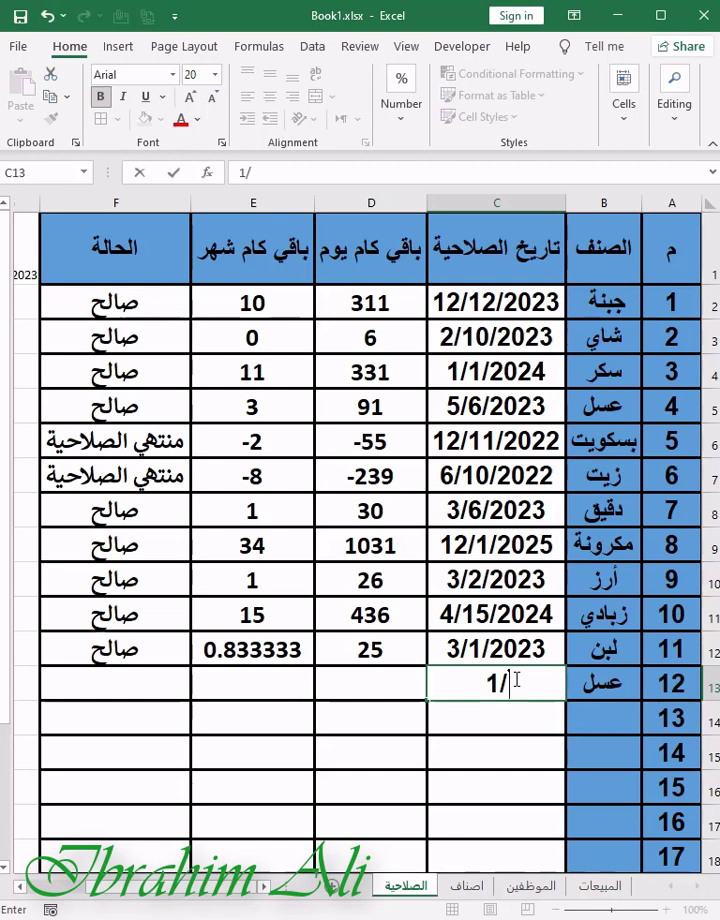
text(31/2023)
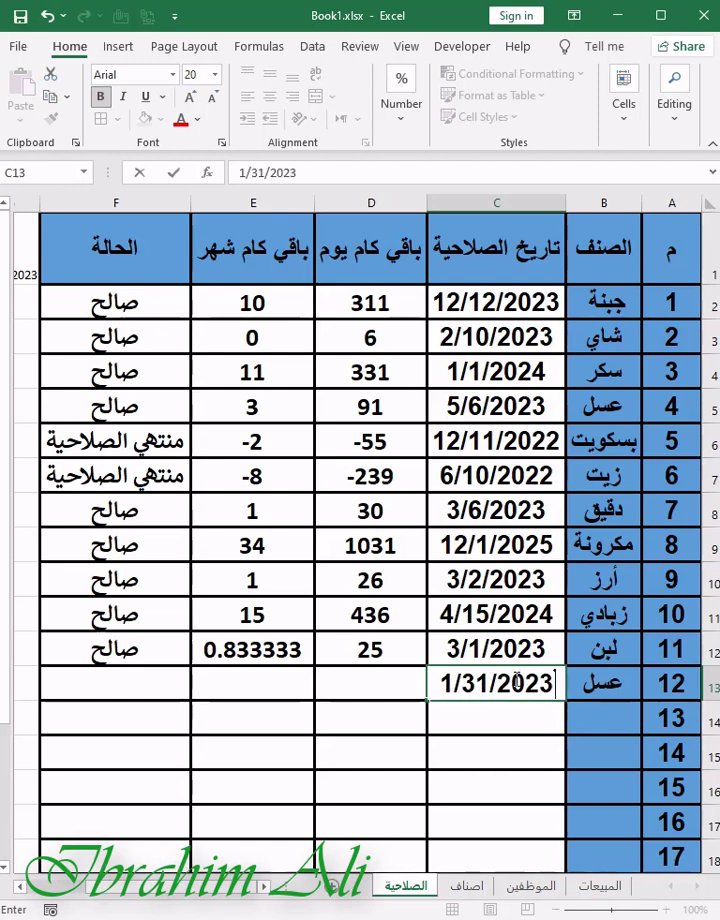
key(Return)
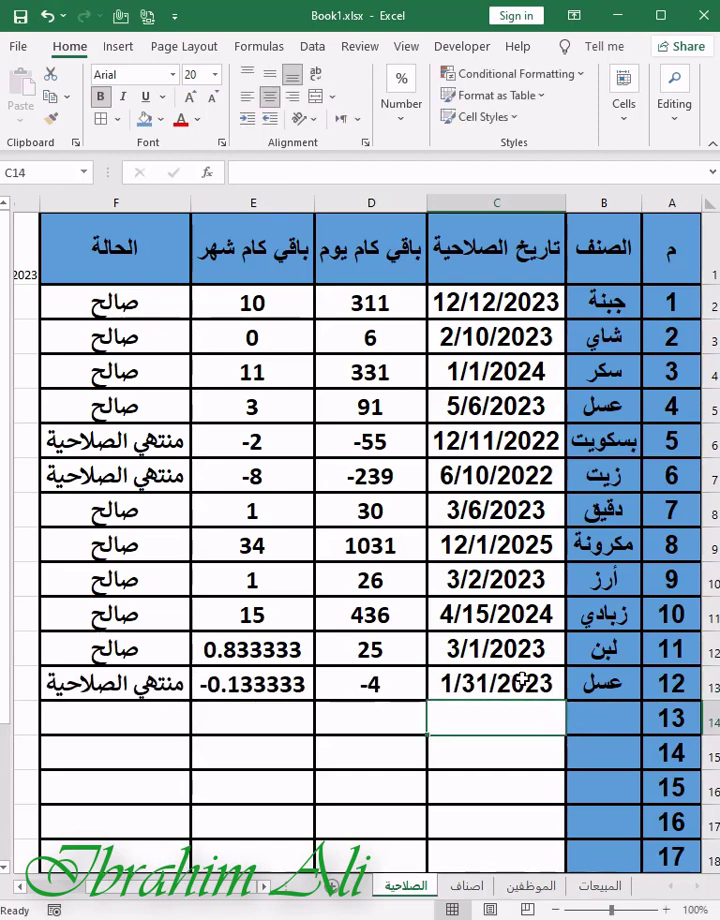